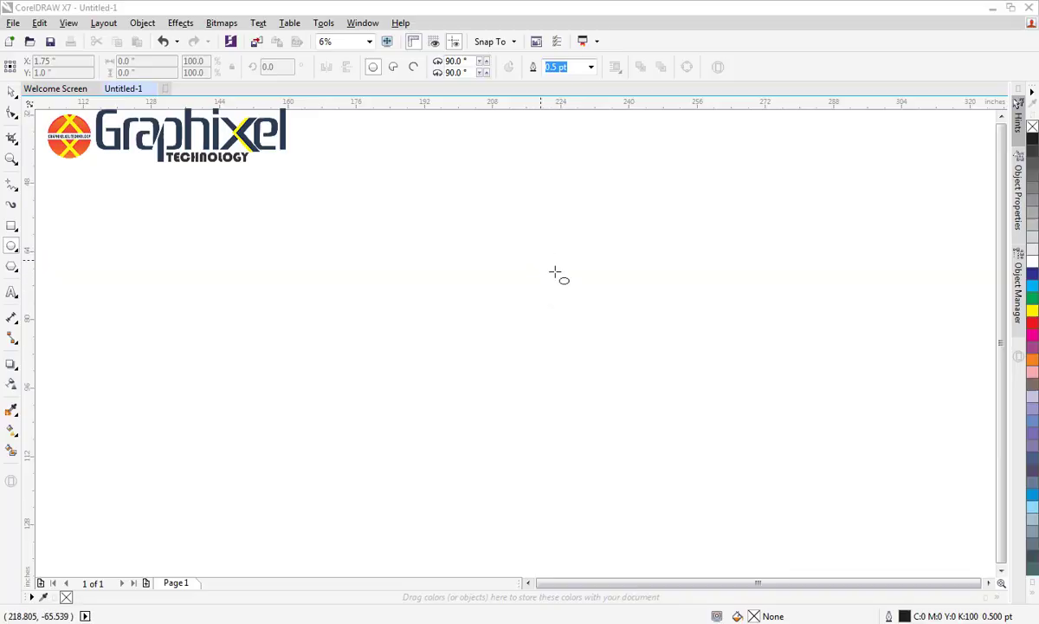
- Draw a large circle, move it left and narrow it to a tall 54%-width ellipse
{"action": "left_click_drag", "start_coordinate": [495, 252], "coordinate": [642, 479]}
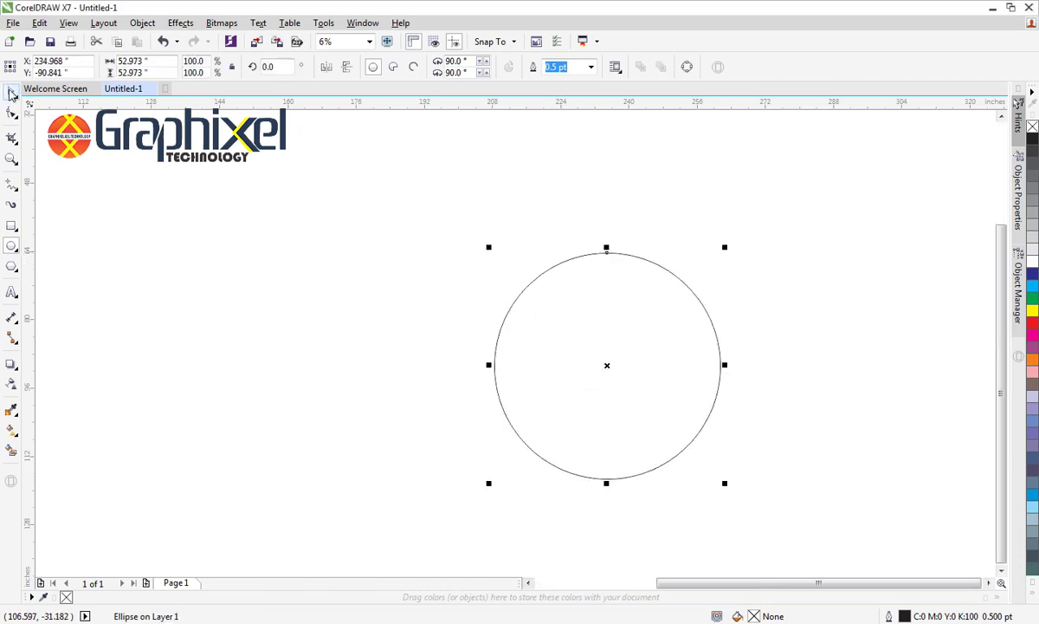
{"action": "left_click", "coordinate": [11, 92]}
{"action": "left_click", "coordinate": [232, 213]}
{"action": "mouse_move", "coordinate": [651, 392]}
{"action": "left_mouse_down"}
{"action": "mouse_move", "coordinate": [445, 392]}
{"action": "mouse_move", "coordinate": [457, 392]}
{"action": "left_mouse_up"}
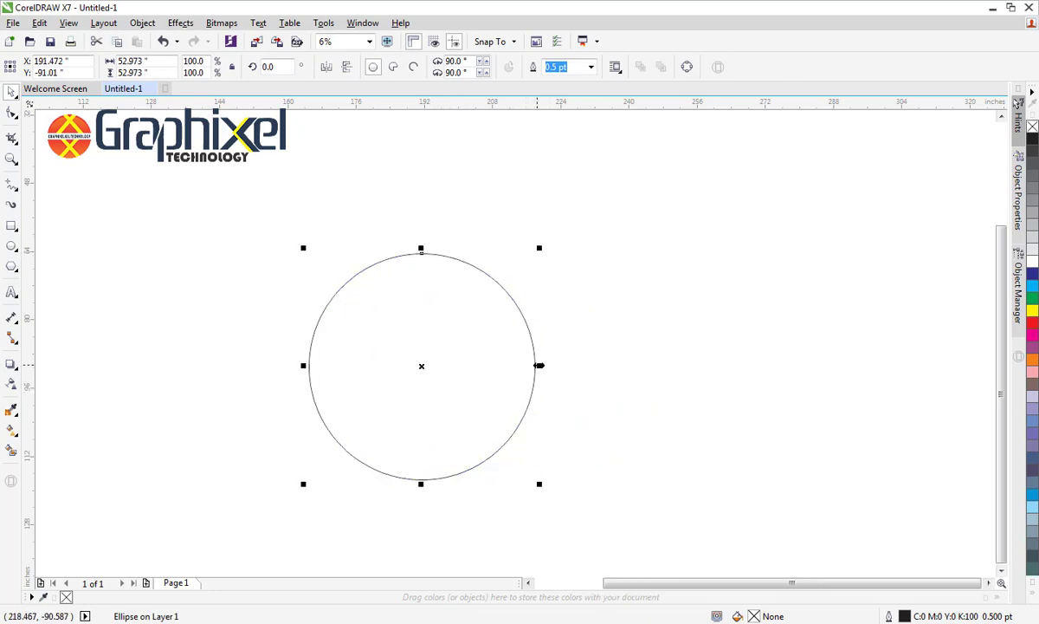
{"action": "mouse_move", "coordinate": [539, 366]}
{"action": "left_mouse_down"}
{"action": "mouse_move", "coordinate": [435, 373]}
{"action": "mouse_move", "coordinate": [529, 373]}
{"action": "mouse_move", "coordinate": [446, 392]}
{"action": "left_mouse_up"}
{"action": "left_click", "coordinate": [404, 377]}
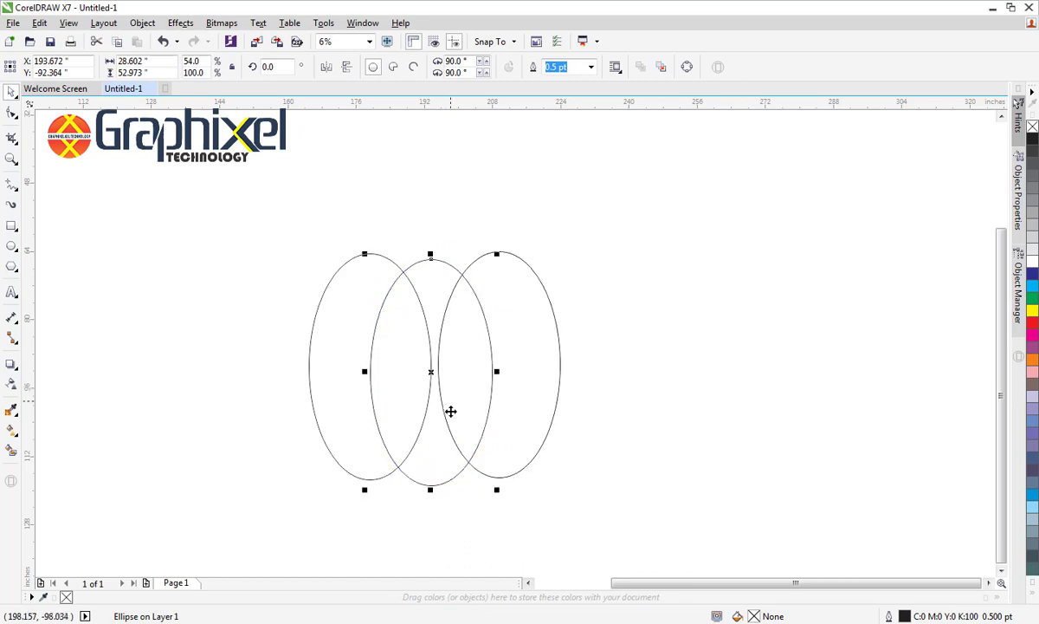
- Arrange two 28.602 × 52.973 in ellipses side by side with a circle centred over their upper halves
{"action": "left_click_drag", "start_coordinate": [431, 488], "coordinate": [441, 405]}
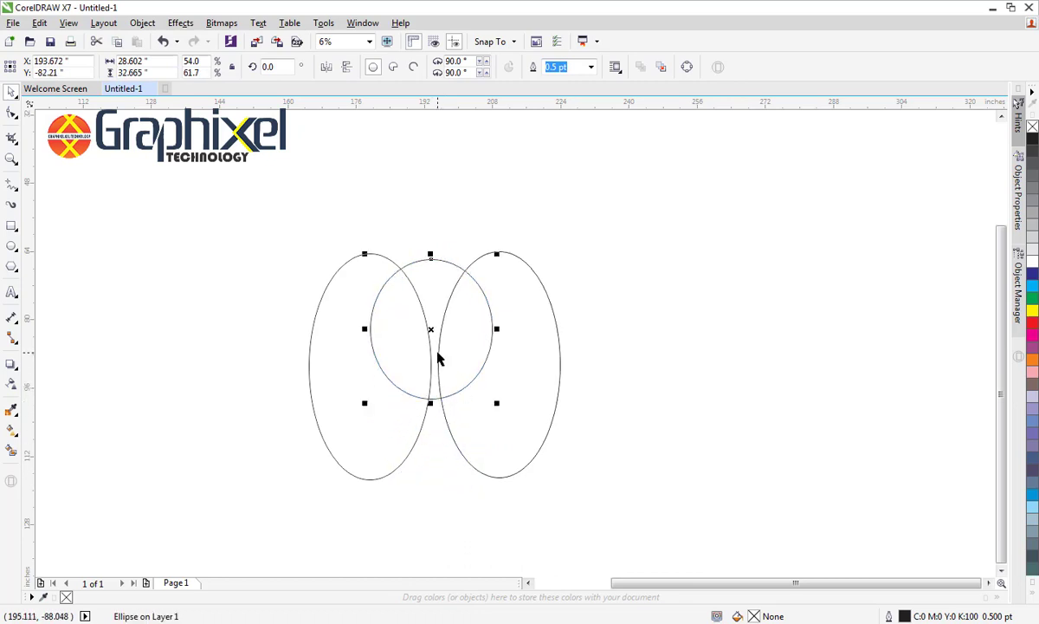
{"action": "left_click", "coordinate": [441, 388]}
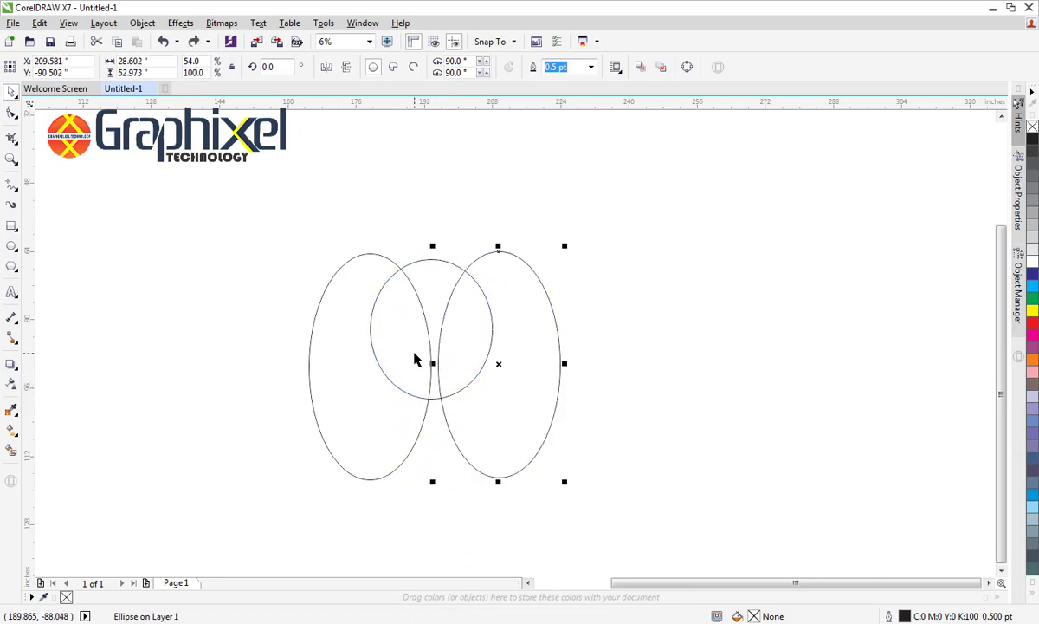
{"action": "left_click", "coordinate": [413, 355]}
{"action": "mouse_move", "coordinate": [413, 354]}
{"action": "left_mouse_down"}
{"action": "mouse_move", "coordinate": [418, 390]}
{"action": "mouse_move", "coordinate": [433, 261]}
{"action": "left_mouse_up"}
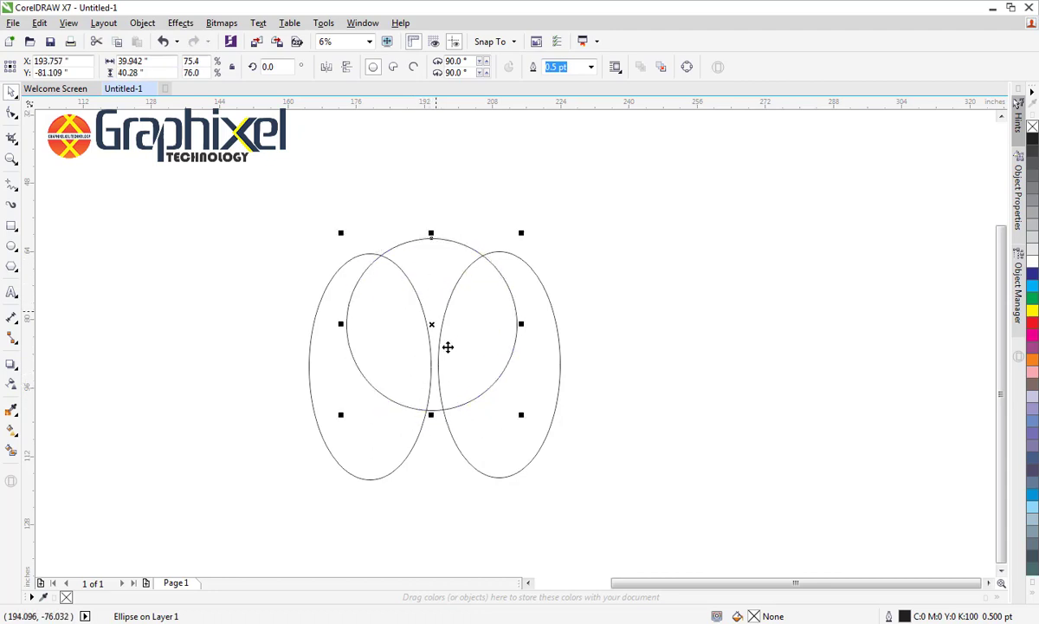
{"action": "left_click", "coordinate": [215, 289]}
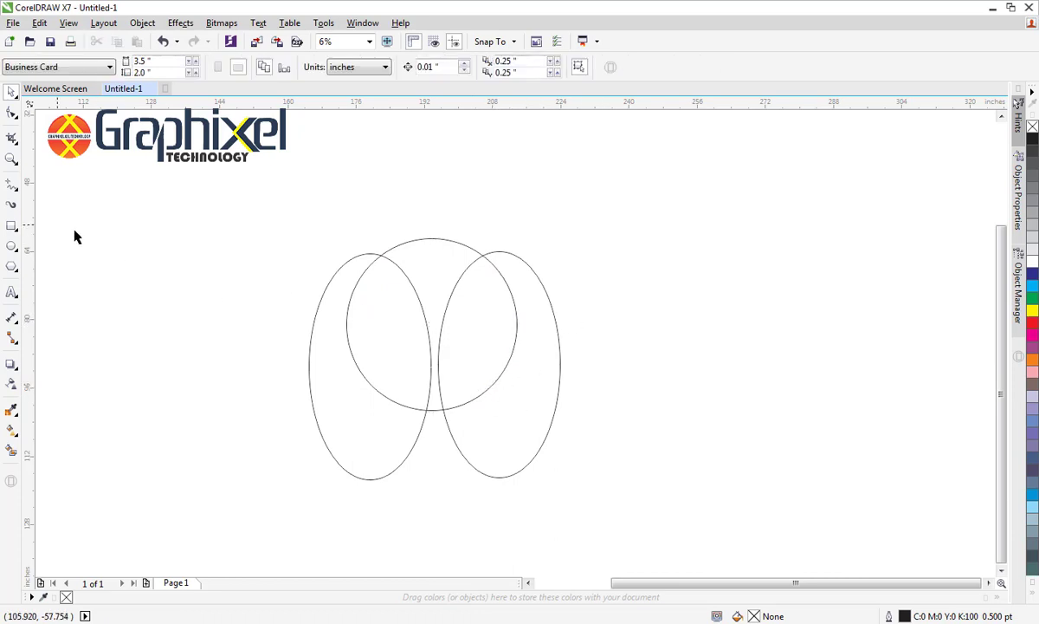
{"action": "left_click", "coordinate": [478, 359]}
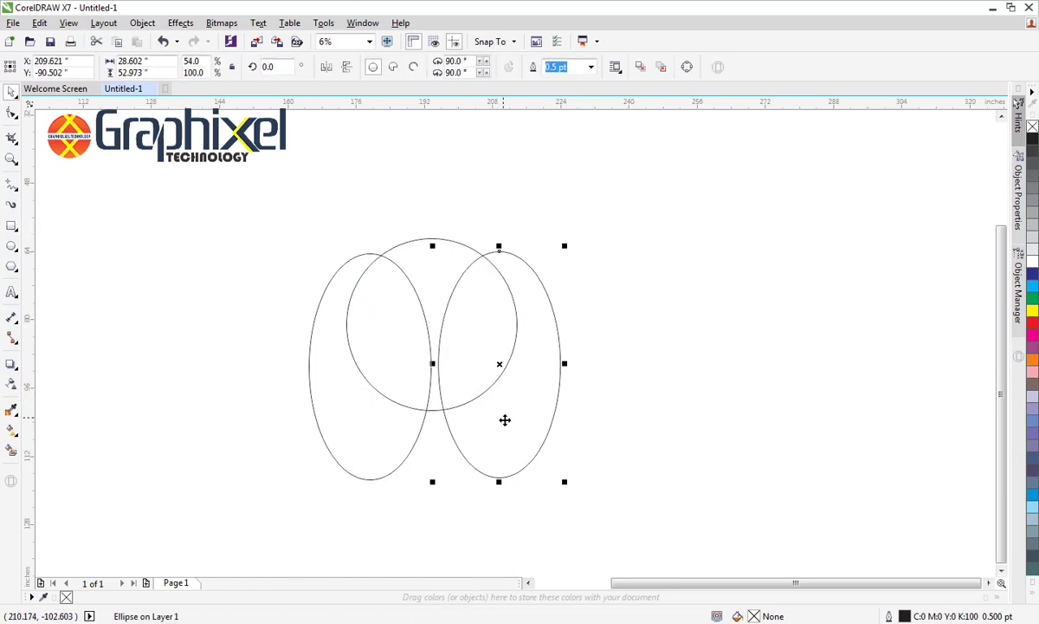
{"action": "left_click", "coordinate": [523, 432]}
{"action": "left_click_drag", "start_coordinate": [522, 432], "coordinate": [520, 423]}
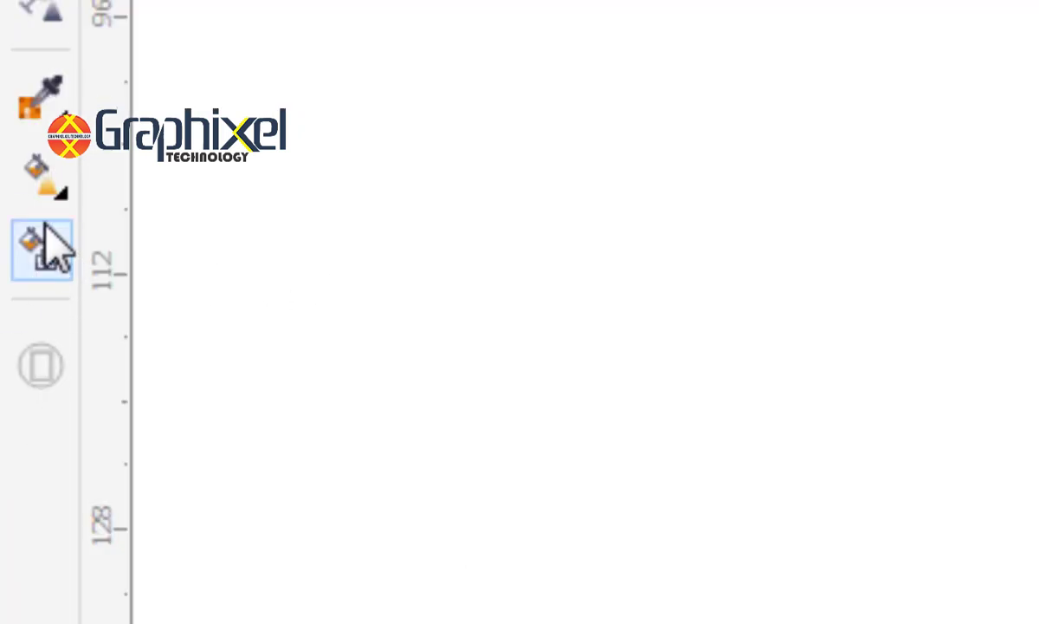
- Smart Fill the region between the ellipses inside the circle and move the blue shape aside
{"action": "left_click", "coordinate": [12, 450]}
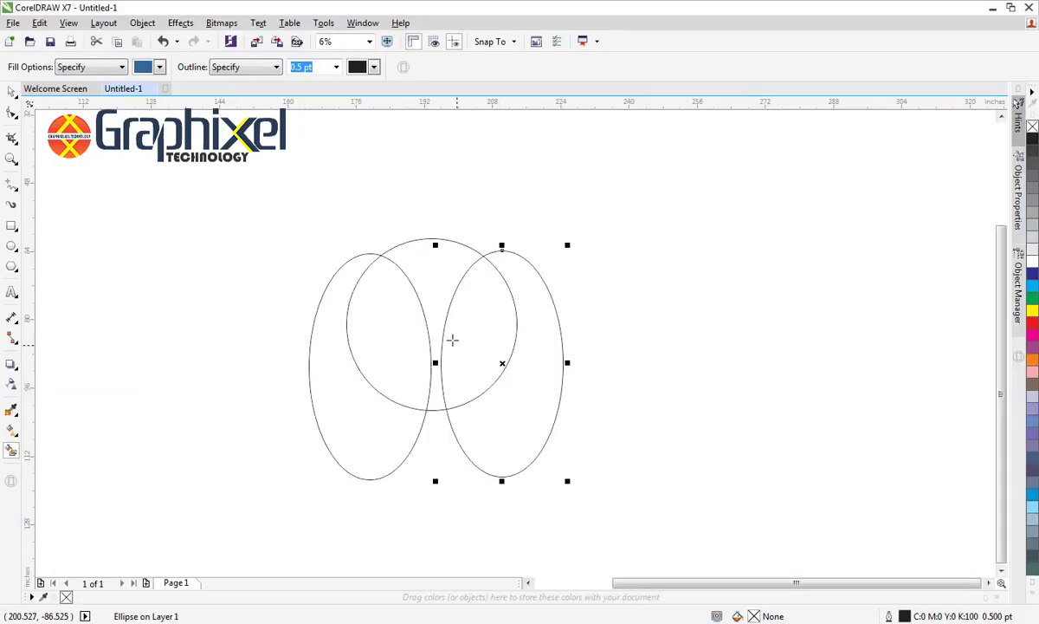
{"action": "left_click", "coordinate": [426, 307]}
{"action": "left_click", "coordinate": [11, 91]}
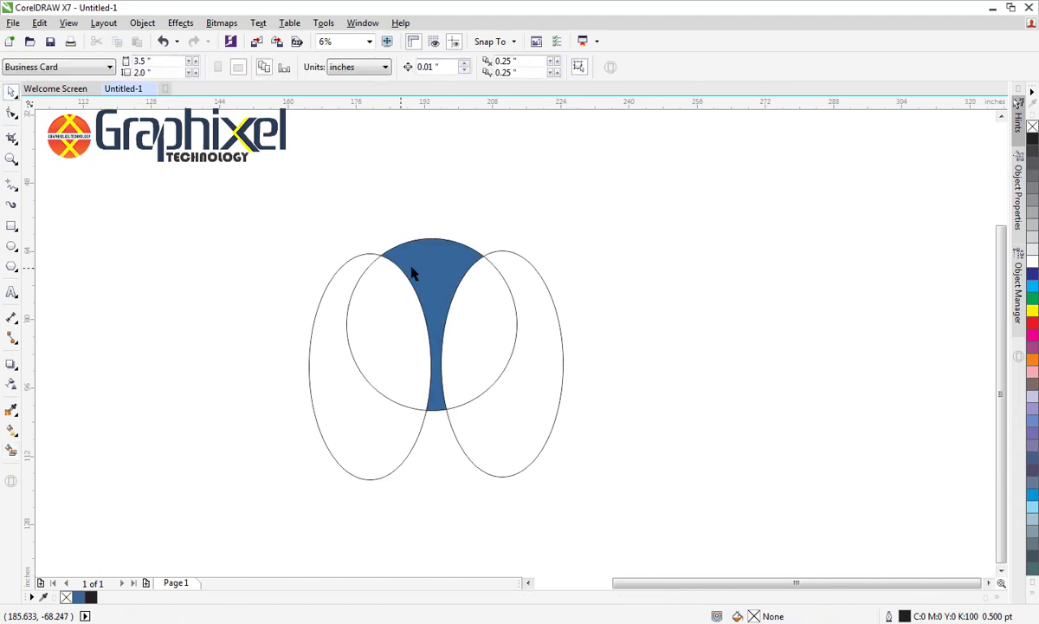
{"action": "left_click_drag", "start_coordinate": [412, 274], "coordinate": [211, 293]}
- Delete the three outline shapes, recentre the blue shape on the page and zoom in
{"action": "mouse_move", "coordinate": [308, 214]}
{"action": "left_mouse_down"}
{"action": "mouse_move", "coordinate": [582, 494]}
{"action": "mouse_move", "coordinate": [611, 507]}
{"action": "left_mouse_up"}
{"action": "key", "text": "Delete"}
{"action": "left_click_drag", "start_coordinate": [227, 306], "coordinate": [470, 350]}
{"action": "left_click", "coordinate": [532, 367]}
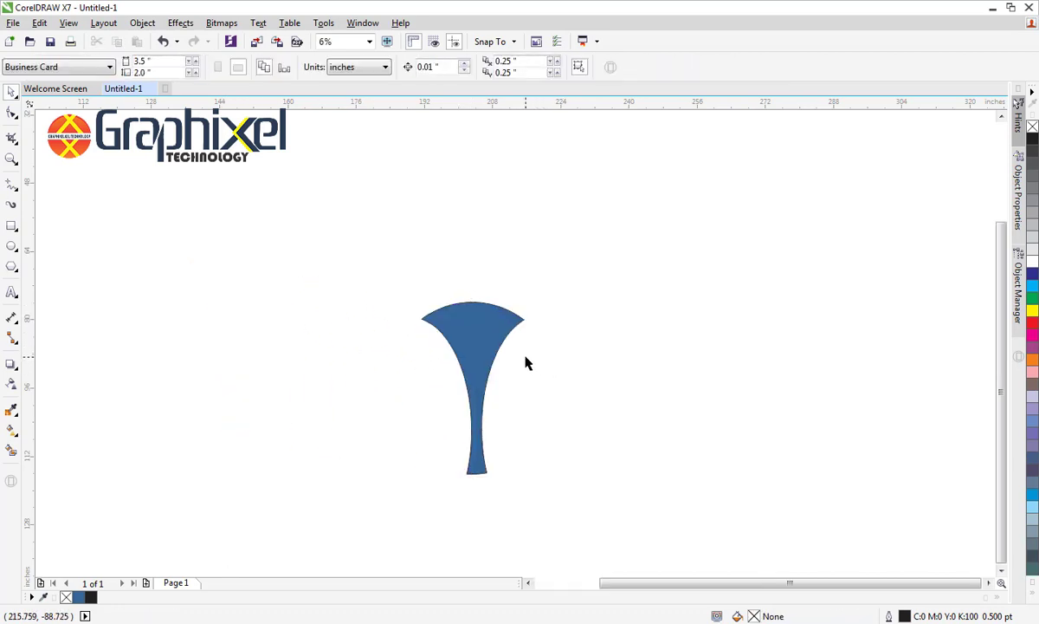
{"action": "key", "text": "z"}
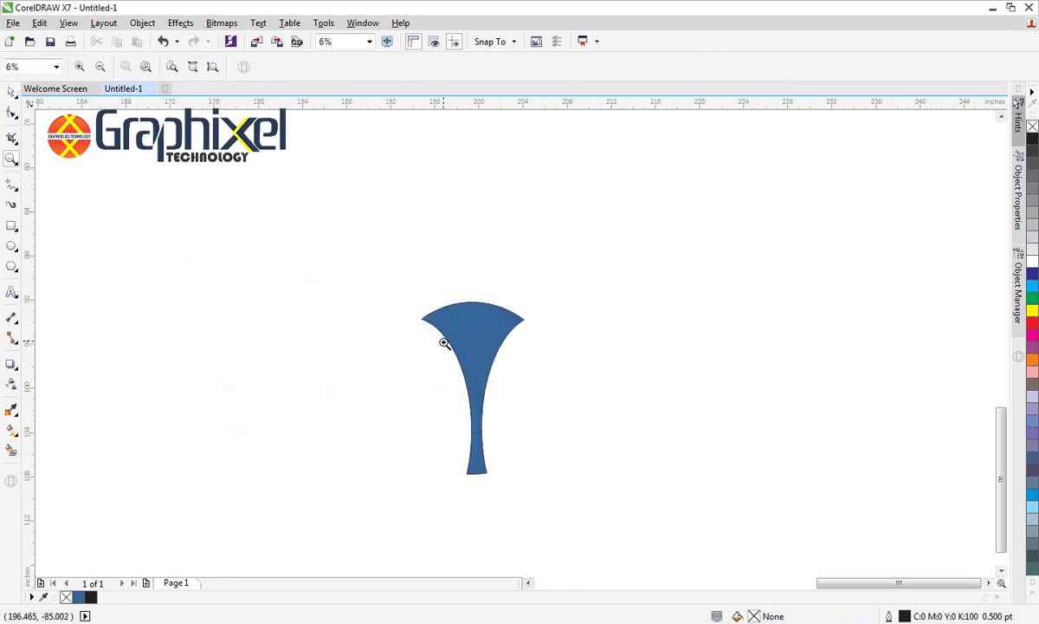
{"action": "left_click", "coordinate": [442, 338]}
{"action": "left_click", "coordinate": [11, 91]}
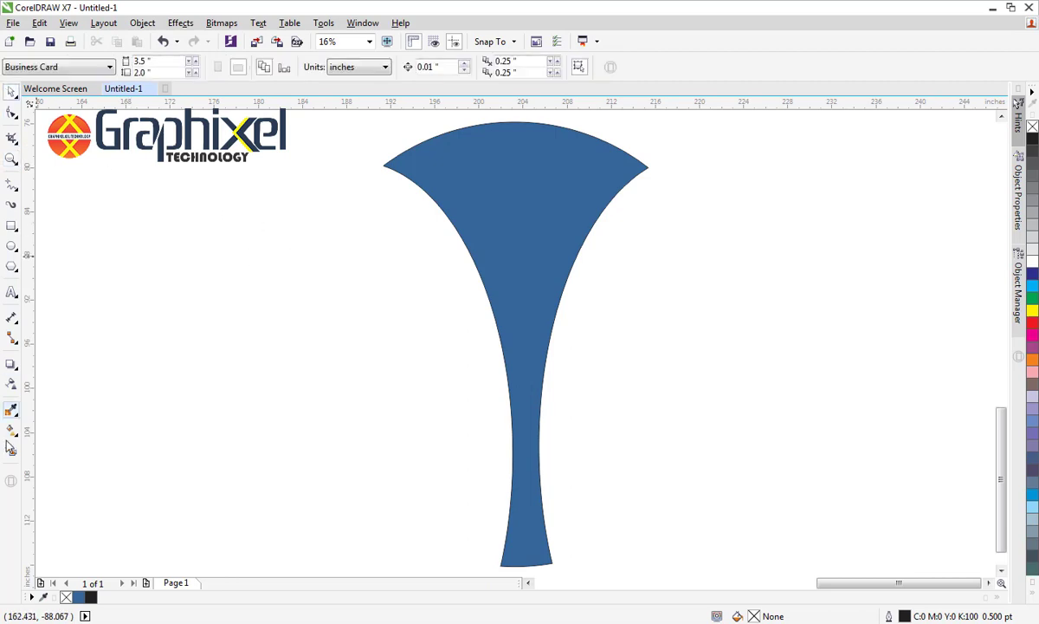
- Pull the blue shape's top edge down into a deep dip, forming a Y with raised arms
{"action": "left_click", "coordinate": [11, 113]}
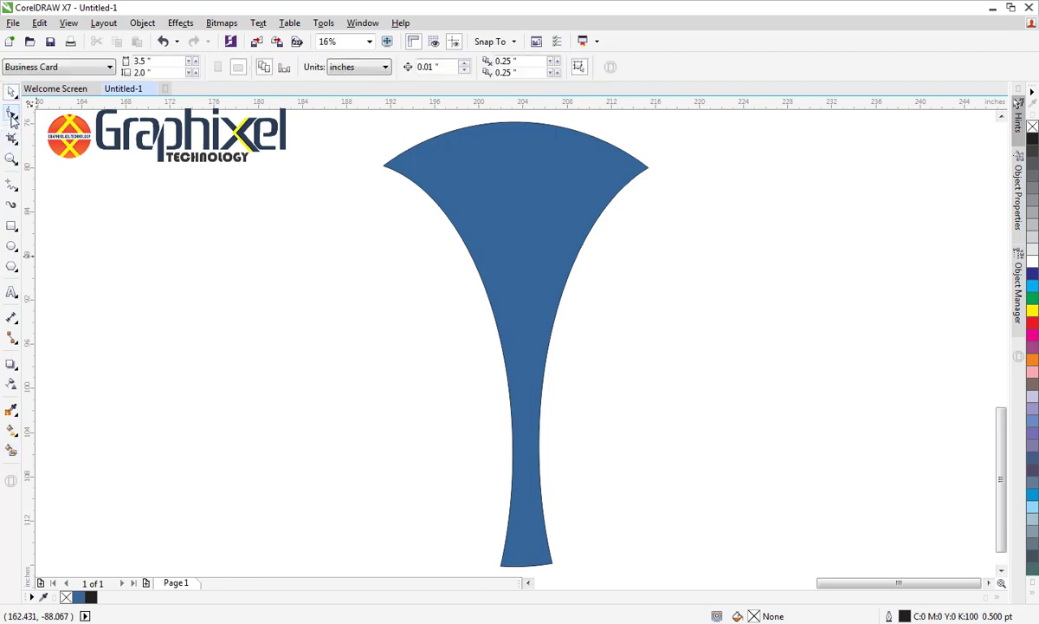
{"action": "left_click", "coordinate": [487, 178]}
{"action": "mouse_move", "coordinate": [516, 127]}
{"action": "left_mouse_down"}
{"action": "mouse_move", "coordinate": [522, 223]}
{"action": "mouse_move", "coordinate": [523, 203]}
{"action": "left_mouse_up"}
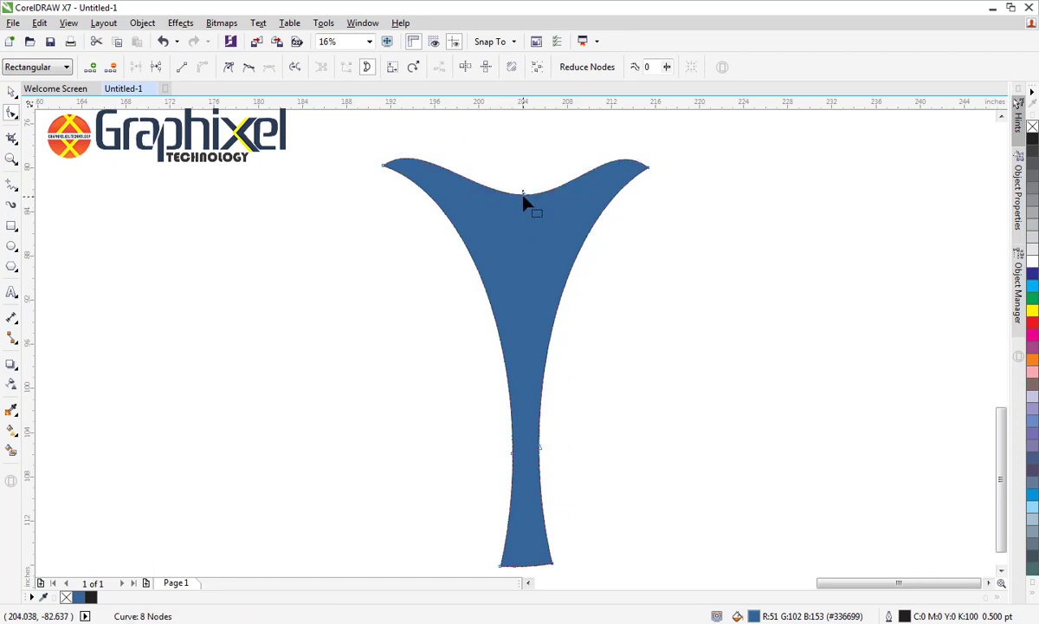
{"action": "left_click_drag", "start_coordinate": [524, 201], "coordinate": [524, 215]}
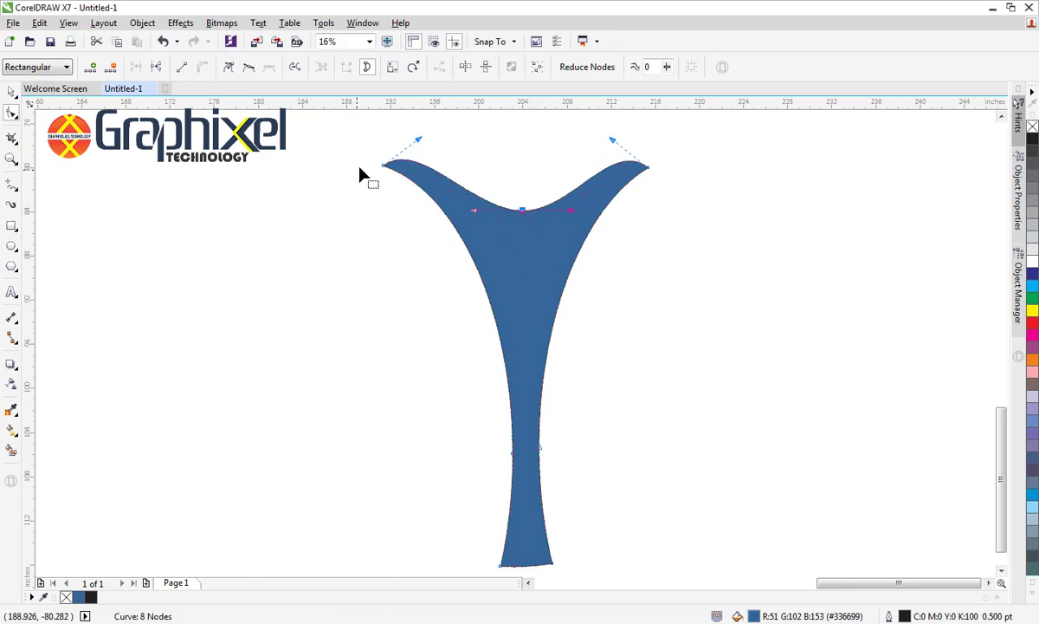
- At the left arm tip, add a node nearby and delete the sharp tip node
{"action": "key", "text": "z"}
{"action": "left_click_drag", "start_coordinate": [334, 122], "coordinate": [521, 257]}
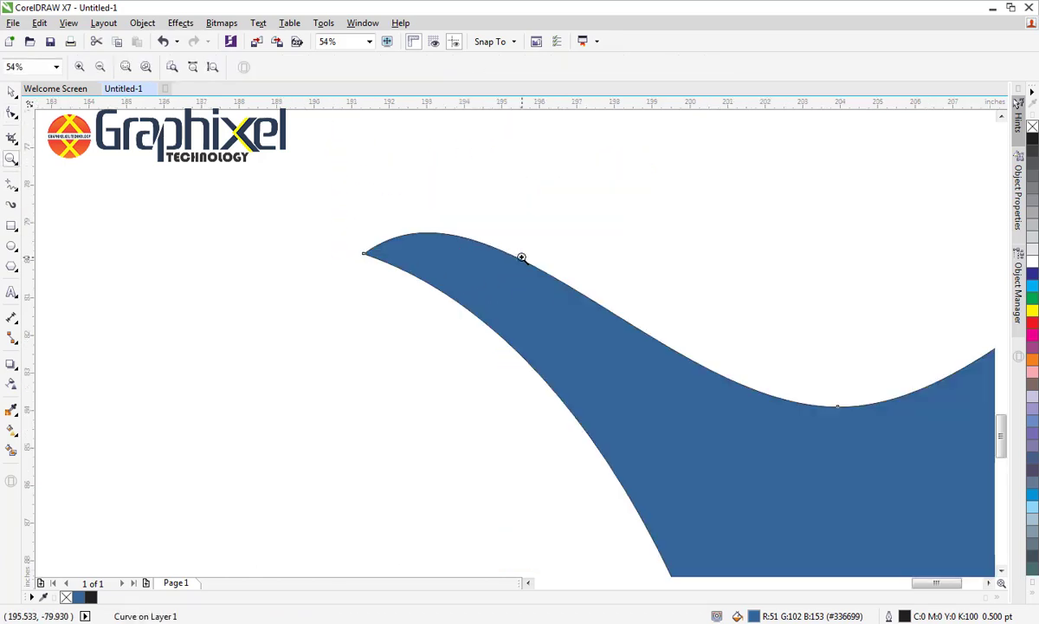
{"action": "left_click", "coordinate": [12, 89]}
{"action": "left_click", "coordinate": [355, 246]}
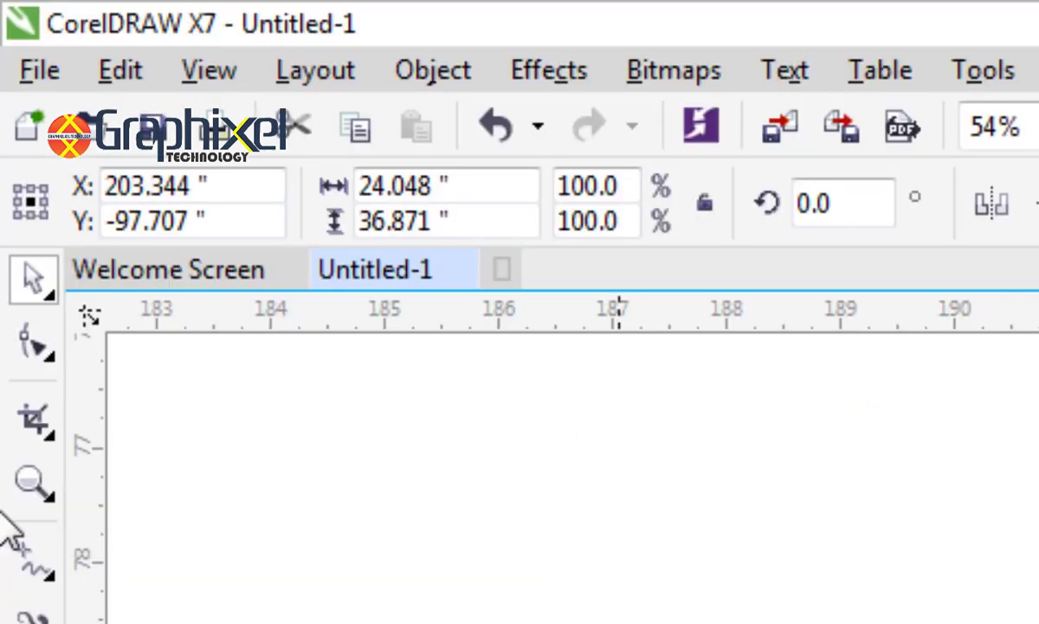
{"action": "left_click", "coordinate": [35, 350]}
{"action": "left_click", "coordinate": [383, 246]}
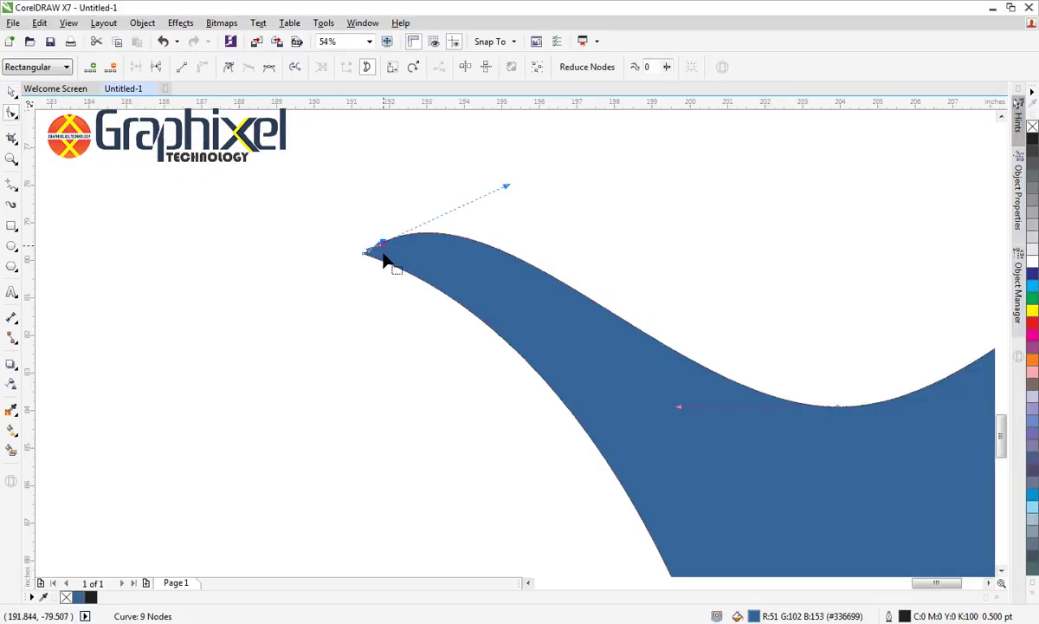
{"action": "double_click", "coordinate": [384, 267]}
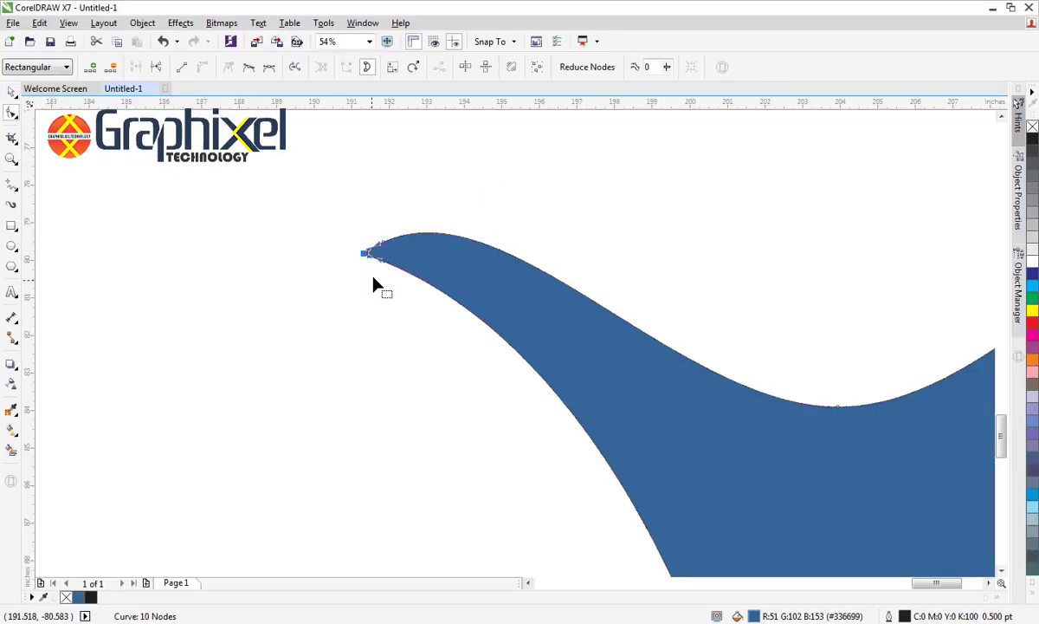
{"action": "key", "text": "Delete"}
- Add a lower-edge node and delete the remaining tip nodes to round the left arm, then zoom out
{"action": "left_click", "coordinate": [406, 236]}
{"action": "double_click", "coordinate": [408, 274]}
{"action": "left_click_drag", "start_coordinate": [385, 290], "coordinate": [390, 292]}
{"action": "key", "text": "Delete"}
{"action": "key", "text": "space"}
{"action": "left_click", "coordinate": [336, 239]}
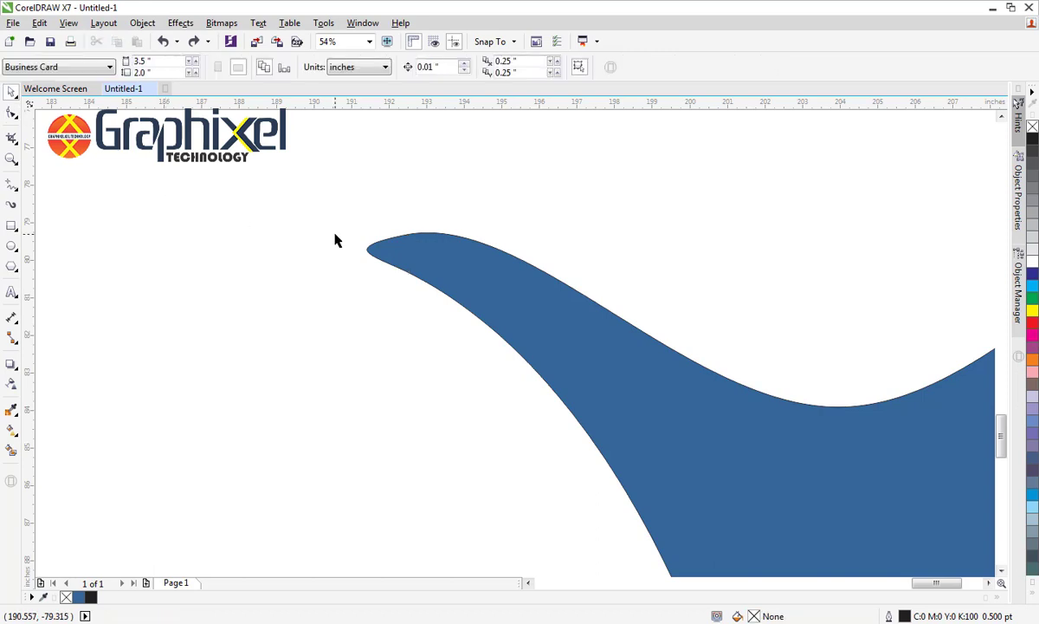
{"action": "key", "text": "F4"}
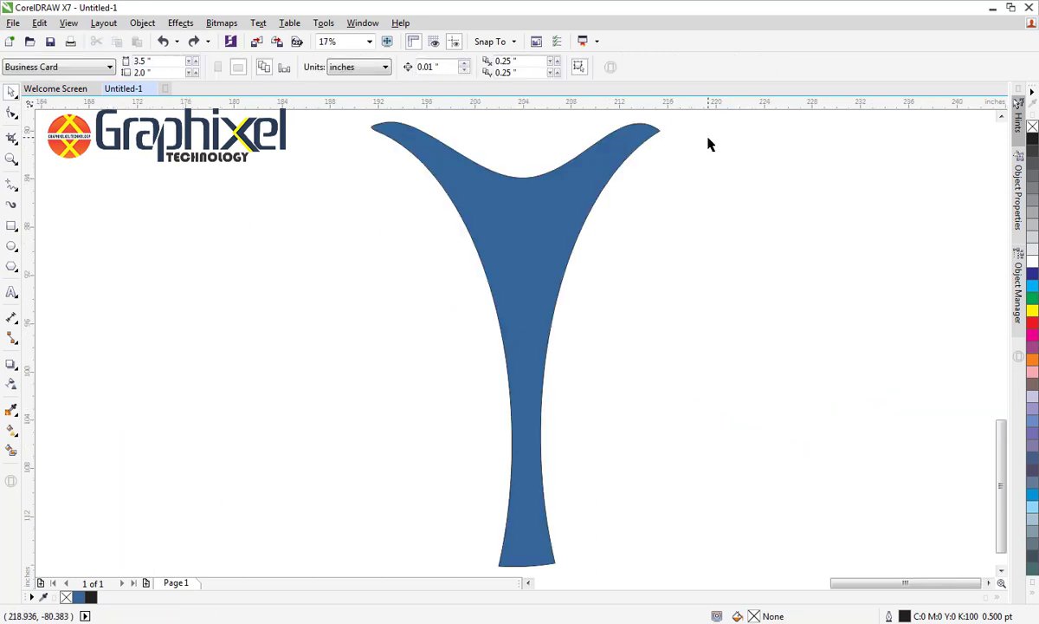
- Zoom into the right arm tip, add nodes along its edges and delete the sharp tip node
{"action": "key", "text": "z"}
{"action": "left_click_drag", "start_coordinate": [698, 108], "coordinate": [624, 191]}
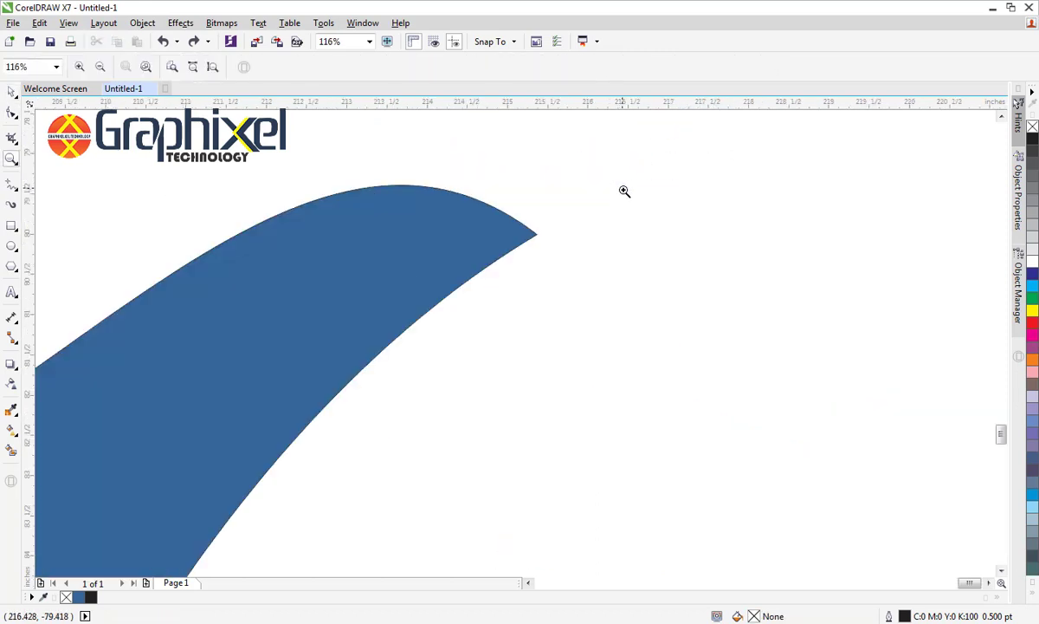
{"action": "left_click", "coordinate": [12, 92]}
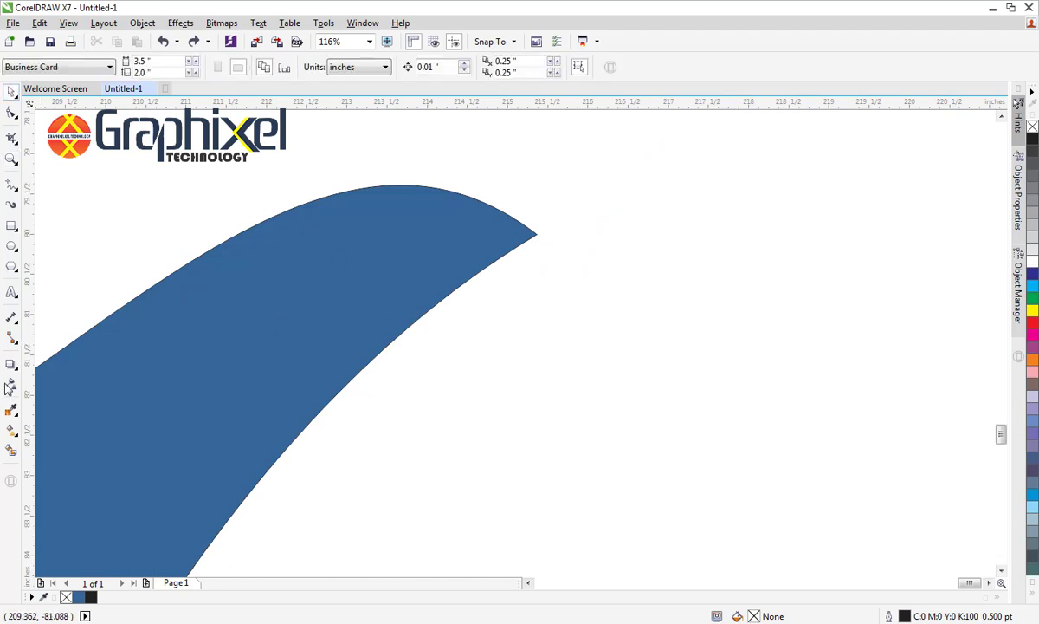
{"action": "key", "text": "z"}
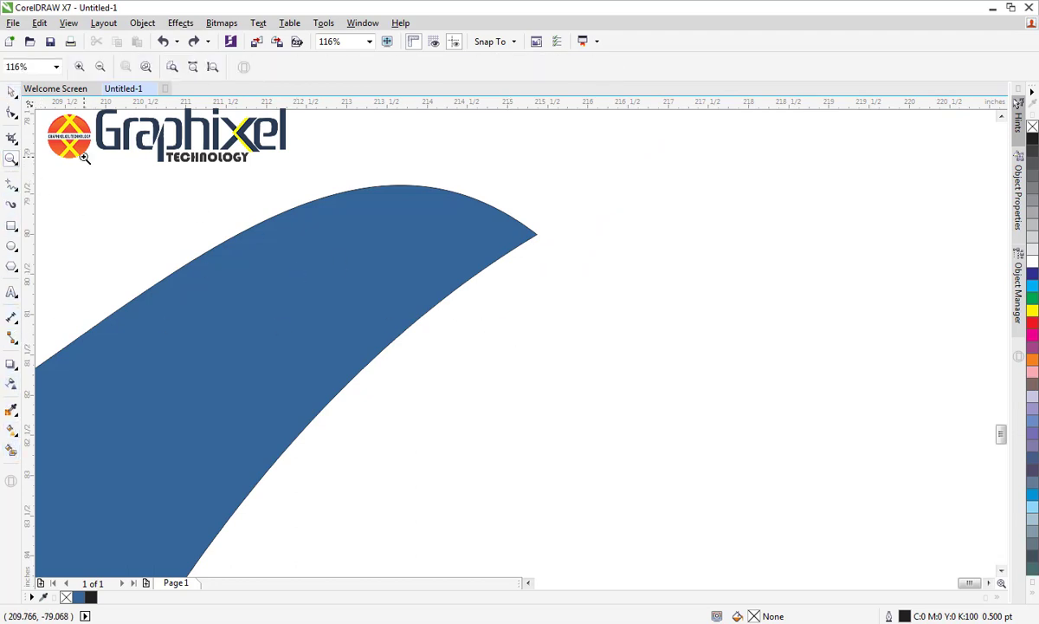
{"action": "key", "text": "space"}
{"action": "key", "text": "F10"}
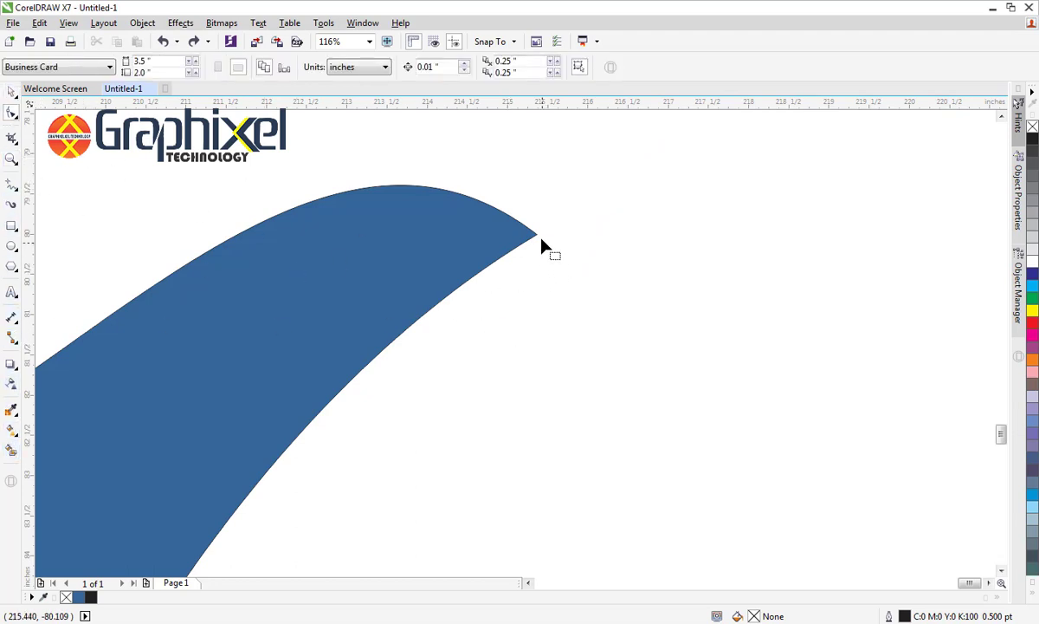
{"action": "left_click", "coordinate": [536, 236]}
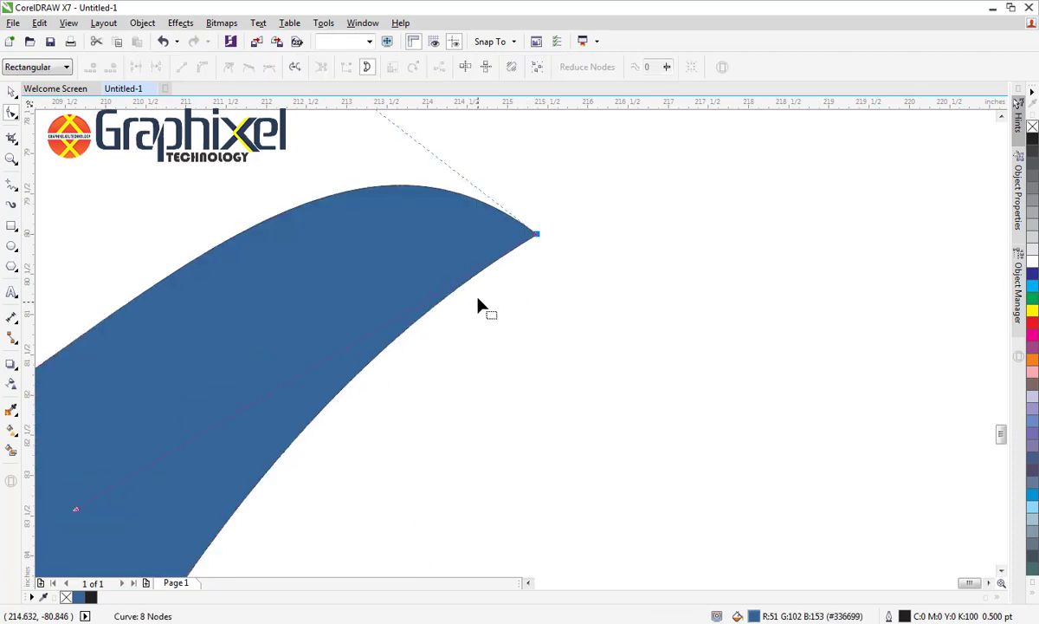
{"action": "double_click", "coordinate": [479, 303]}
{"action": "double_click", "coordinate": [512, 219]}
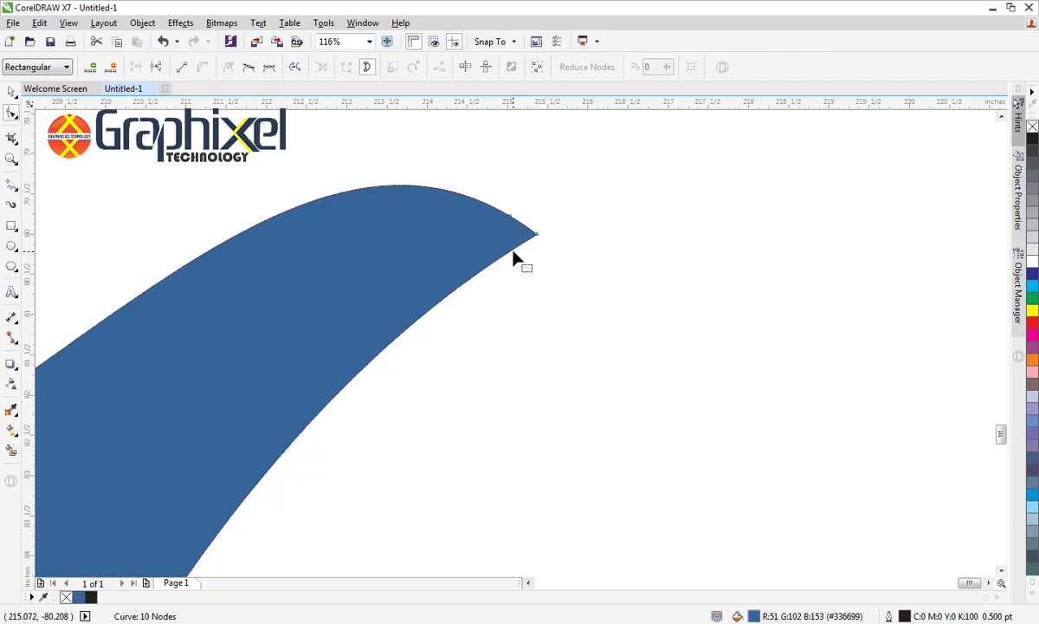
{"action": "double_click", "coordinate": [503, 255]}
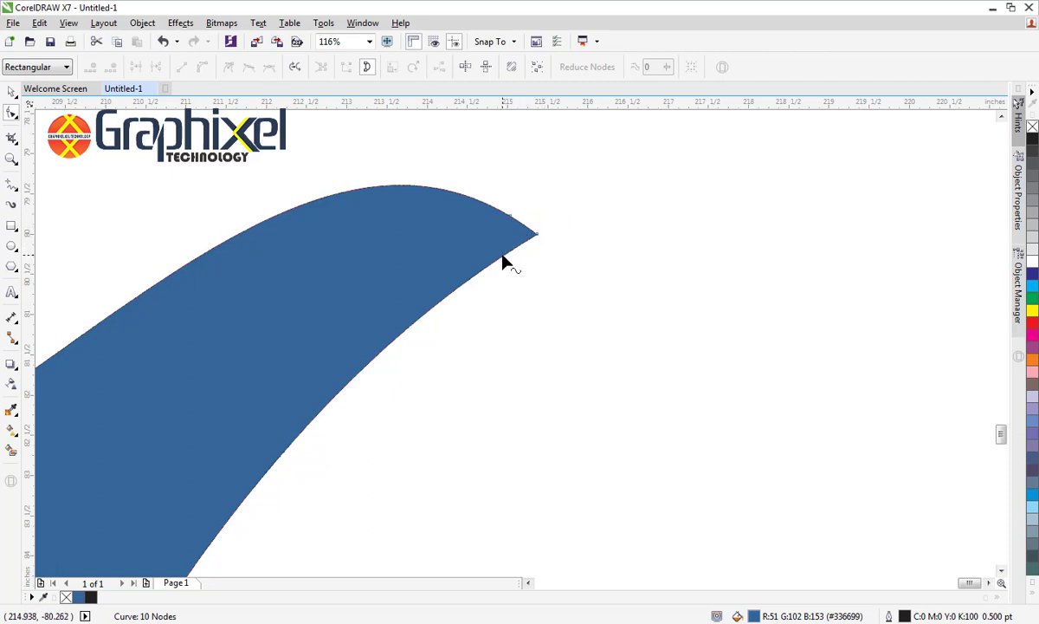
{"action": "left_click_drag", "start_coordinate": [558, 207], "coordinate": [524, 260]}
{"action": "key", "text": "Delete"}
- Add two more edge nodes and delete the tip nodes to round the right arm, then zoom to fit
{"action": "double_click", "coordinate": [482, 208]}
{"action": "double_click", "coordinate": [466, 282]}
{"action": "left_click_drag", "start_coordinate": [564, 183], "coordinate": [495, 305]}
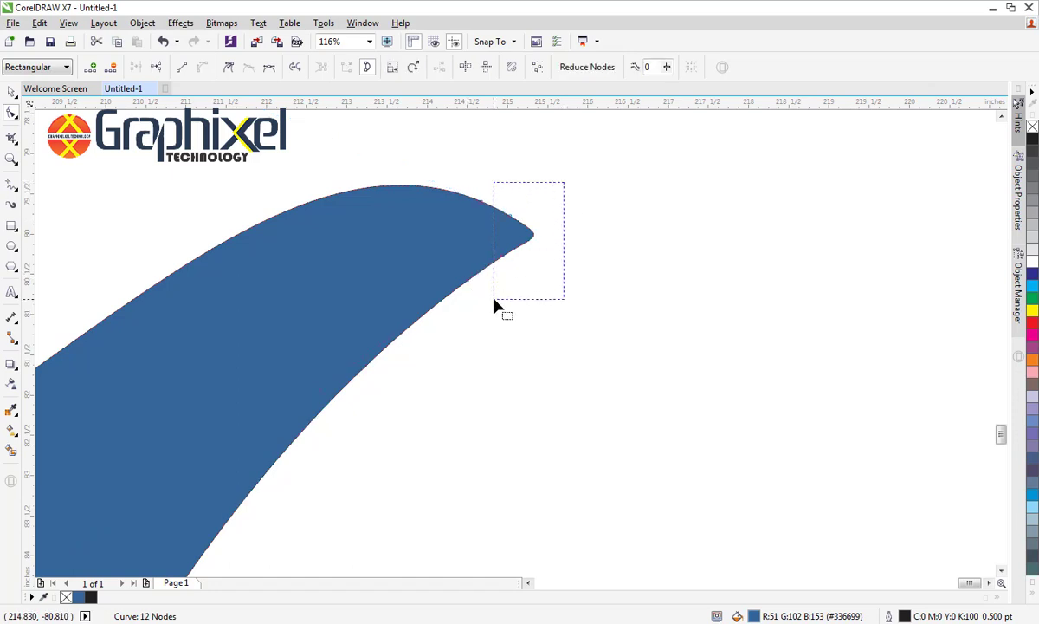
{"action": "key", "text": "Delete"}
{"action": "left_click", "coordinate": [11, 92]}
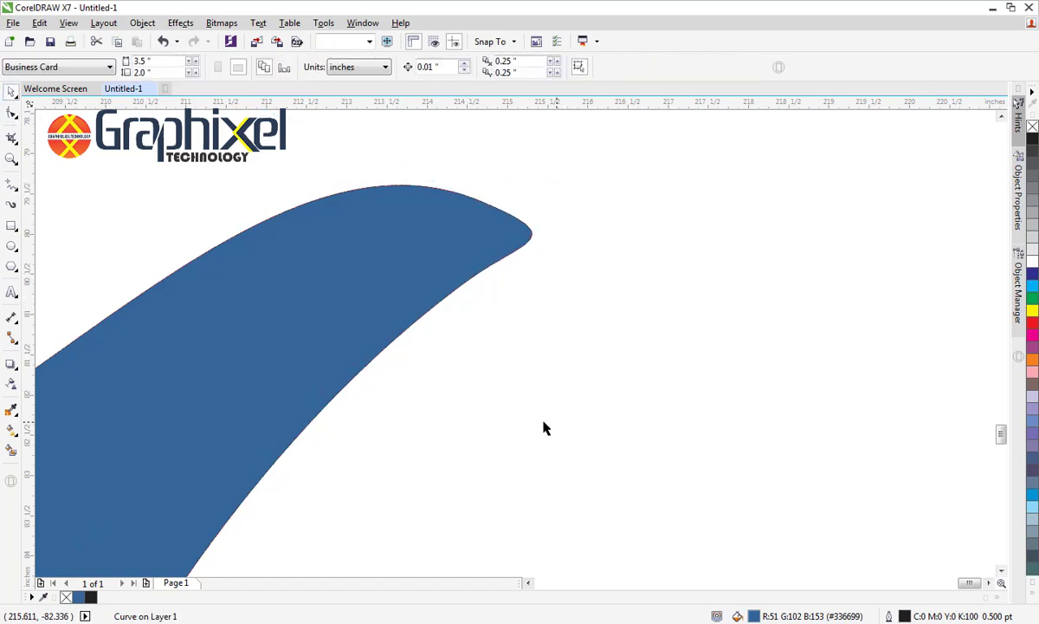
{"action": "left_click", "coordinate": [543, 427]}
{"action": "key", "text": "F4"}
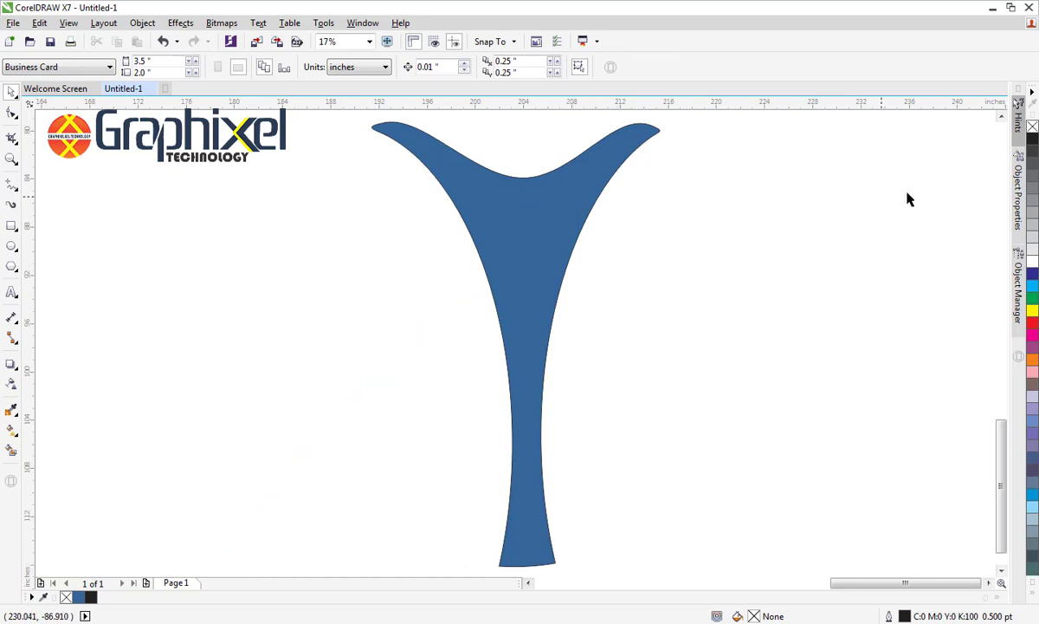
{"action": "scroll", "coordinate": [998, 439], "scroll_direction": "up", "scroll_amount": 1}
{"action": "scroll", "coordinate": [999, 439], "scroll_direction": "up", "scroll_amount": 2}
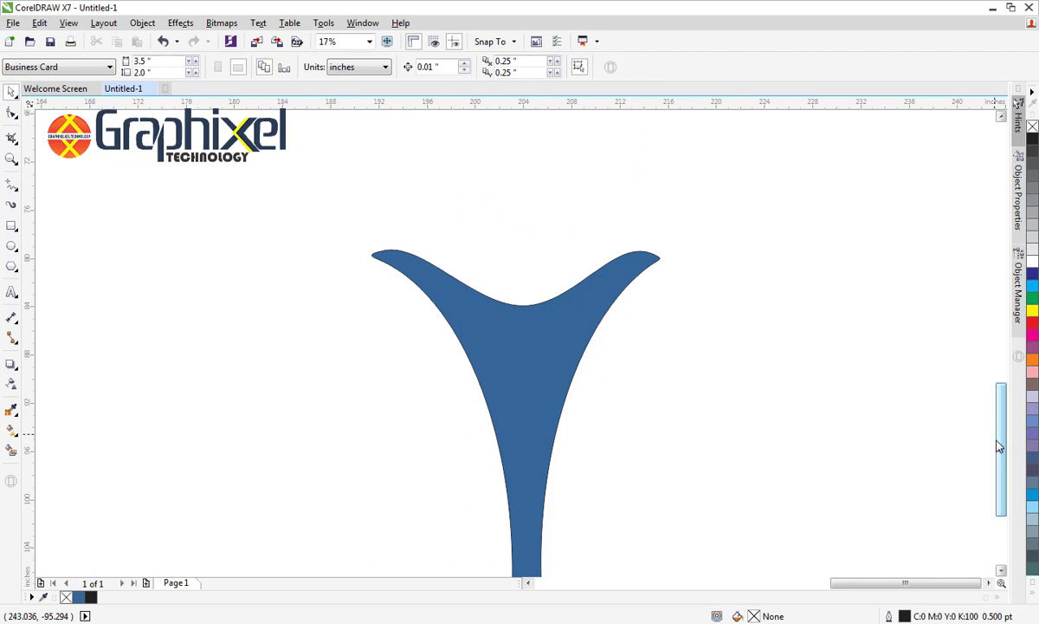
- Draw a circle in the dip between the raised arms and fill it Desert Blue
{"action": "scroll", "coordinate": [1002, 449], "scroll_direction": "down", "scroll_amount": 3}
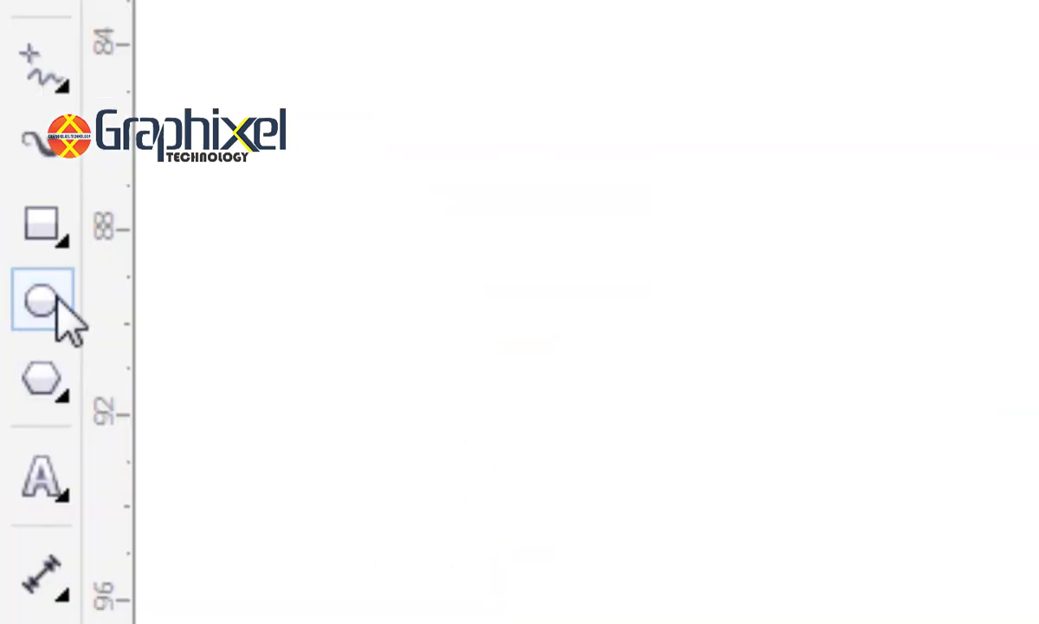
{"action": "left_click", "coordinate": [52, 299]}
{"action": "mouse_move", "coordinate": [314, 331]}
{"action": "left_mouse_down"}
{"action": "mouse_move", "coordinate": [319, 344]}
{"action": "mouse_move", "coordinate": [532, 132]}
{"action": "mouse_move", "coordinate": [534, 157]}
{"action": "left_mouse_up"}
{"action": "scroll", "coordinate": [533, 167], "scroll_direction": "down", "scroll_amount": 1}
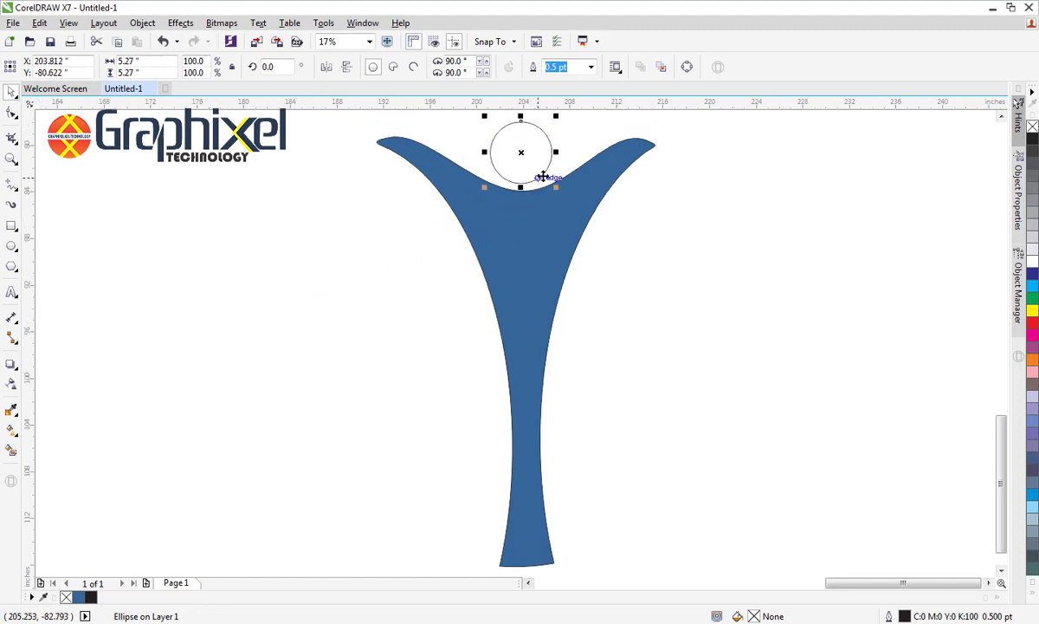
{"action": "left_click", "coordinate": [79, 597]}
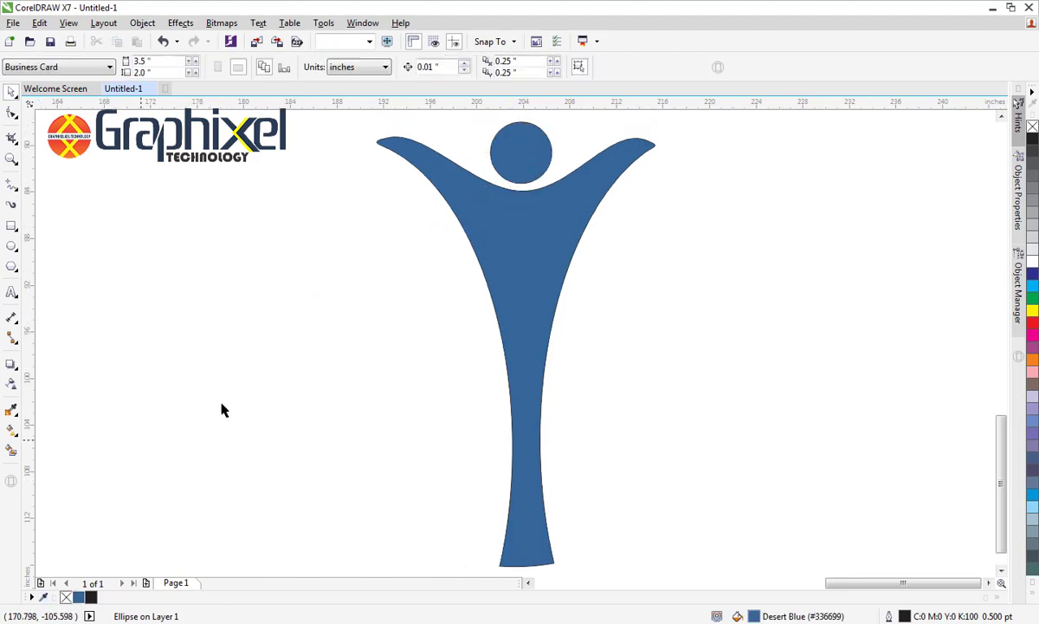
- Draw a vertical 2-Point Line to the left of the blue figure
{"action": "left_click", "coordinate": [702, 286]}
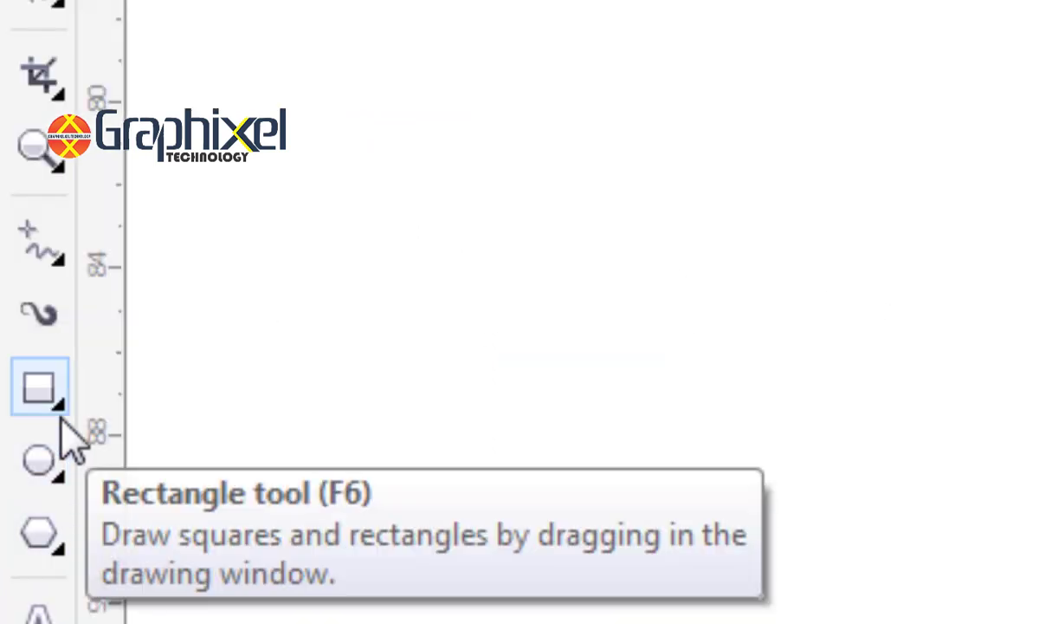
{"action": "left_click", "coordinate": [54, 253]}
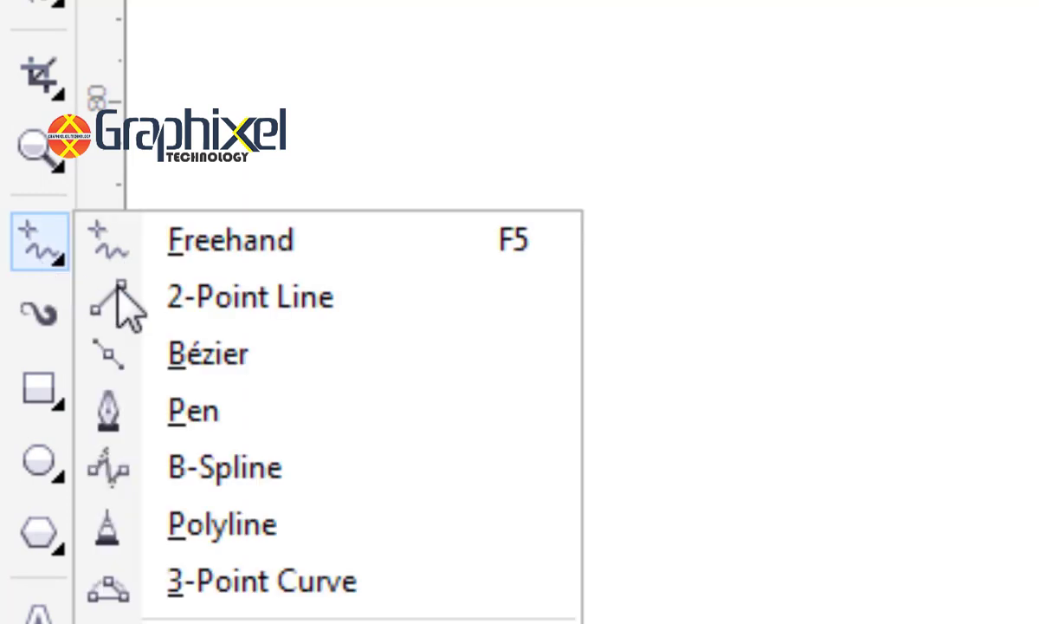
{"action": "left_click", "coordinate": [116, 301]}
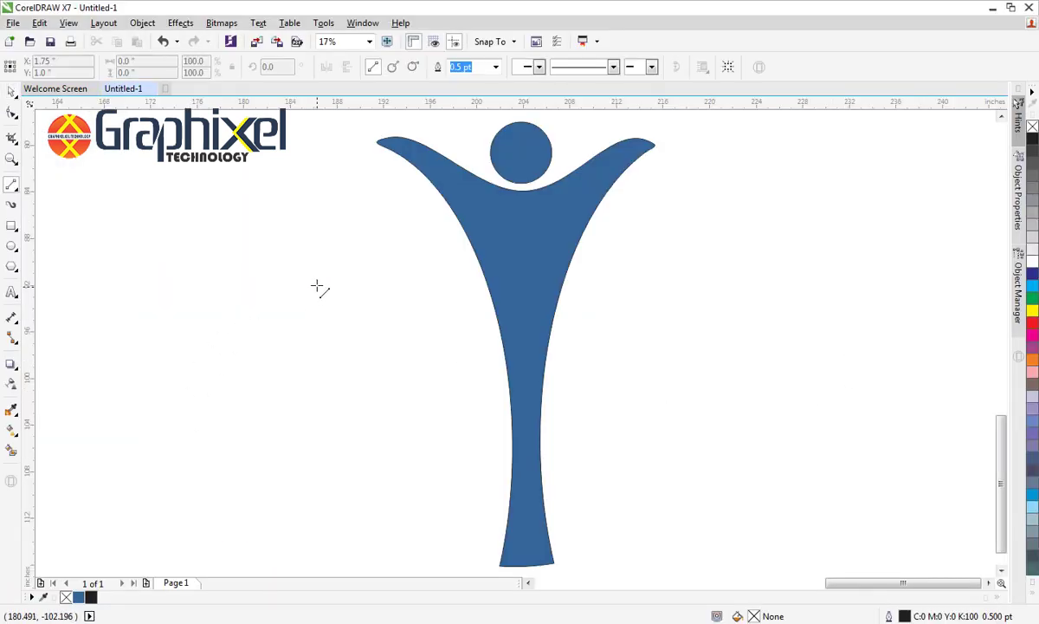
{"action": "left_click_drag", "start_coordinate": [247, 396], "coordinate": [247, 548]}
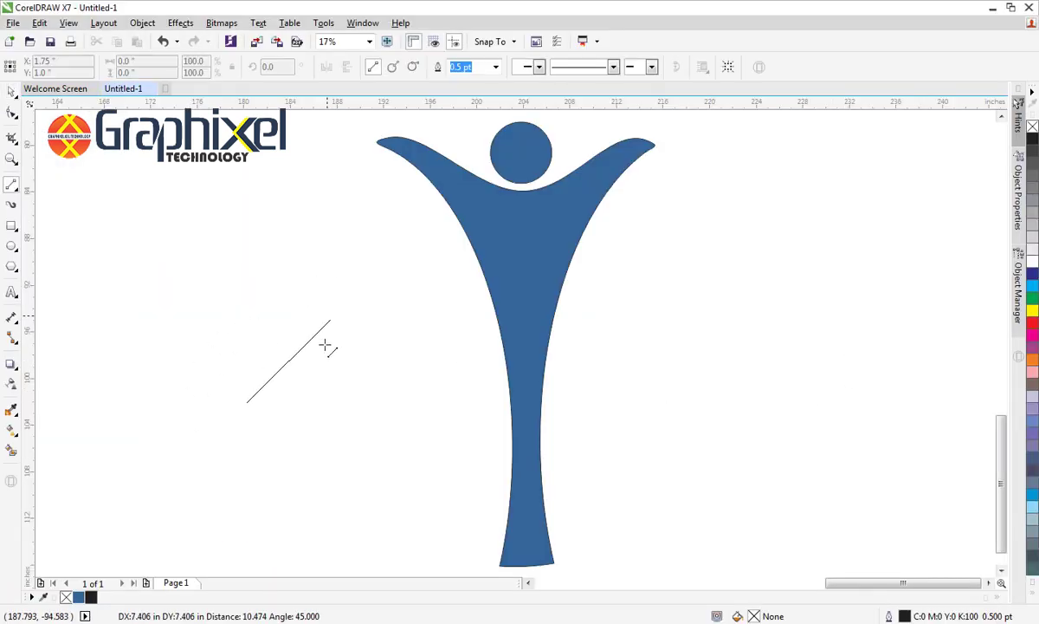
- Move the line up beside the figure and stretch it to about 16.7 inches tall
{"action": "left_click", "coordinate": [10, 90]}
{"action": "left_click", "coordinate": [130, 197]}
{"action": "mouse_move", "coordinate": [246, 475]}
{"action": "left_mouse_down"}
{"action": "mouse_move", "coordinate": [276, 327]}
{"action": "mouse_move", "coordinate": [318, 351]}
{"action": "left_mouse_up"}
{"action": "left_click", "coordinate": [267, 348]}
{"action": "left_click", "coordinate": [306, 295]}
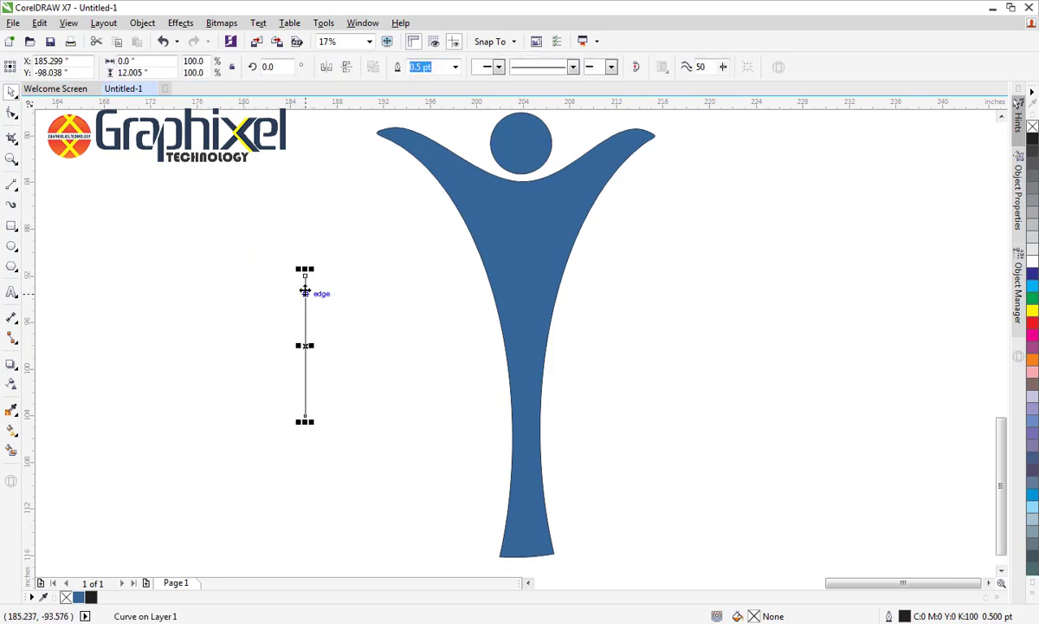
{"action": "mouse_move", "coordinate": [305, 271]}
{"action": "left_mouse_down"}
{"action": "mouse_move", "coordinate": [304, 227]}
{"action": "mouse_move", "coordinate": [305, 249]}
{"action": "left_mouse_up"}
{"action": "left_click", "coordinate": [295, 336]}
{"action": "left_click", "coordinate": [306, 305]}
{"action": "key", "text": "F10"}
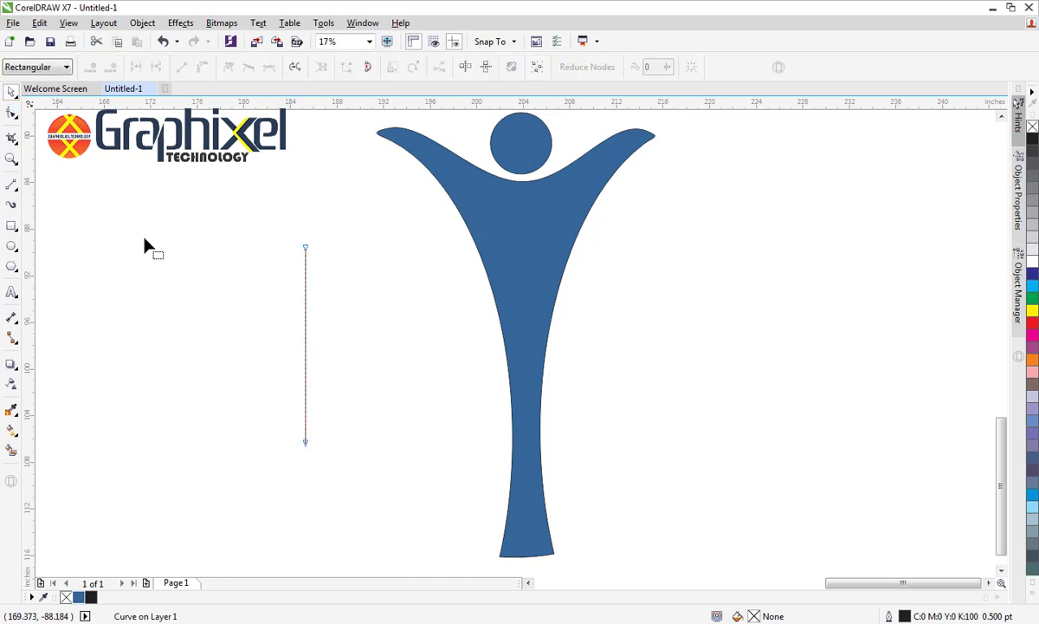
{"action": "left_click", "coordinate": [305, 248]}
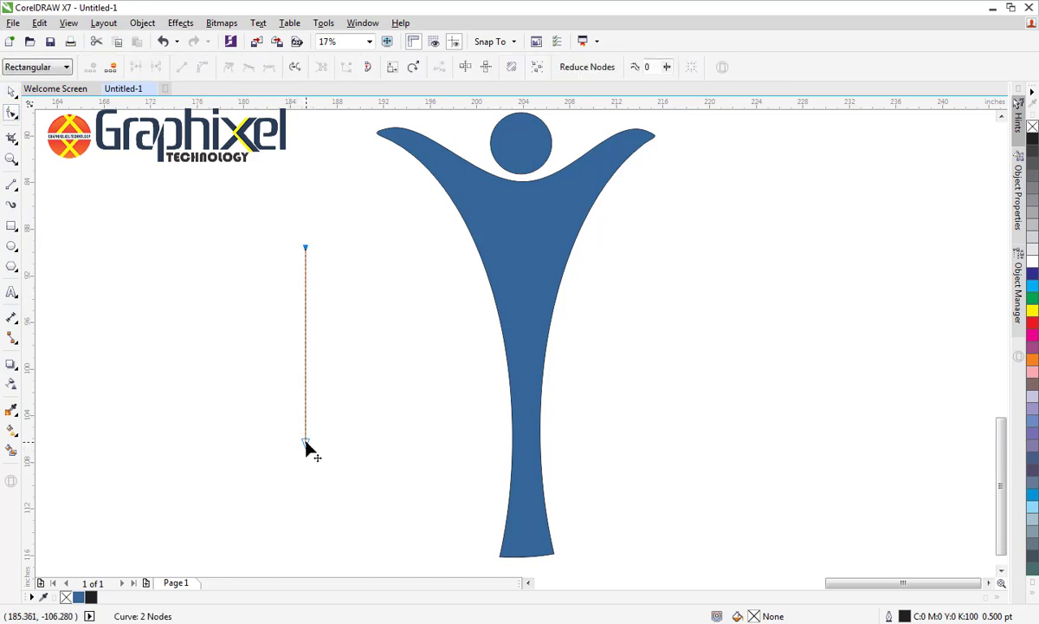
- Convert the line to a curve and bow it rightward into a leaf half
{"action": "right_click", "coordinate": [305, 252]}
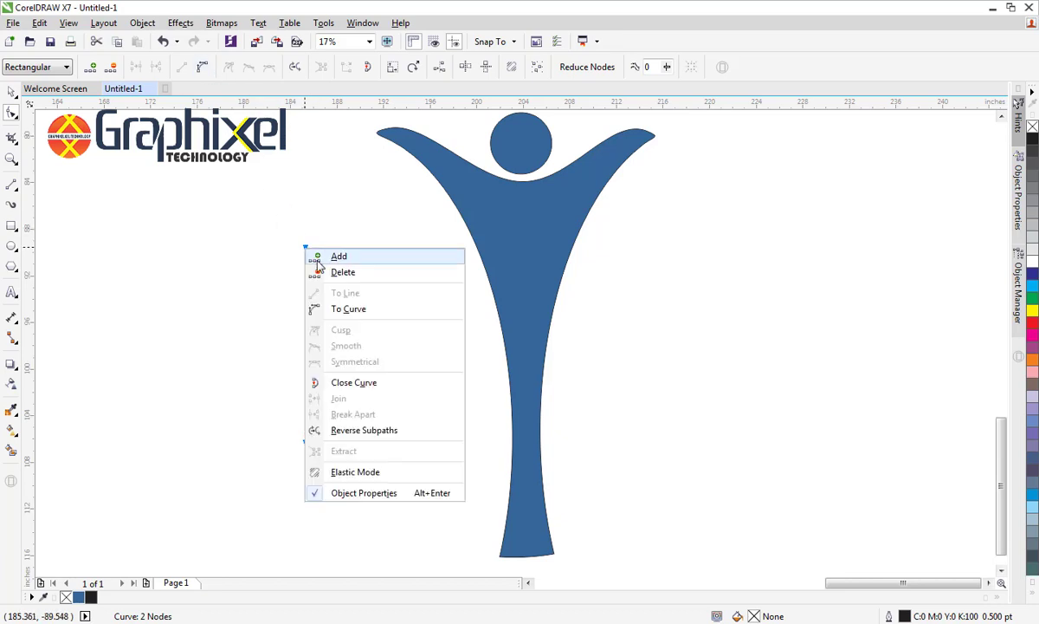
{"action": "left_click", "coordinate": [343, 307]}
{"action": "left_click_drag", "start_coordinate": [305, 317], "coordinate": [386, 309]}
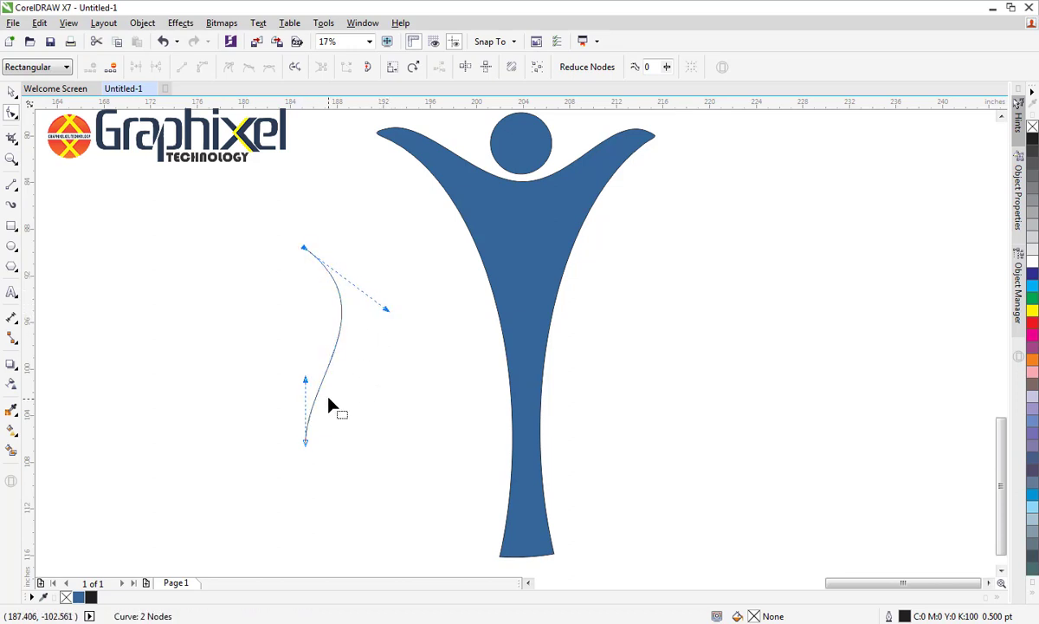
{"action": "mouse_move", "coordinate": [306, 386]}
{"action": "left_mouse_down"}
{"action": "mouse_move", "coordinate": [316, 387]}
{"action": "mouse_move", "coordinate": [309, 417]}
{"action": "left_mouse_up"}
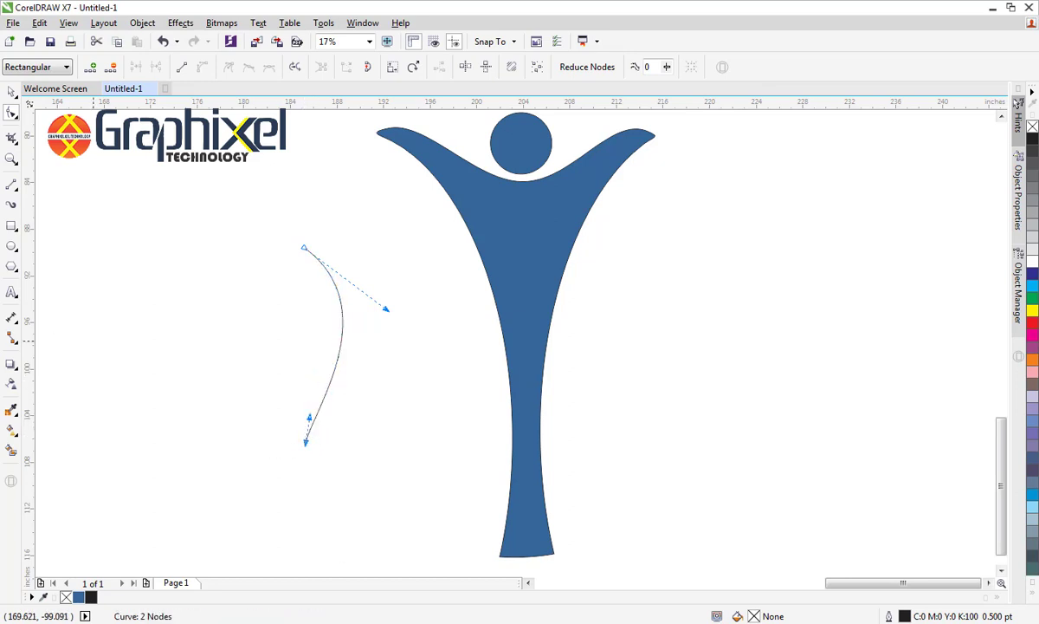
- Mirror the curve horizontally into a pointed leaf outline and shorten it vertically
{"action": "left_click", "coordinate": [11, 91]}
{"action": "mouse_move", "coordinate": [162, 146]}
{"action": "left_mouse_down"}
{"action": "mouse_move", "coordinate": [383, 469]}
{"action": "mouse_move", "coordinate": [368, 457]}
{"action": "left_mouse_up"}
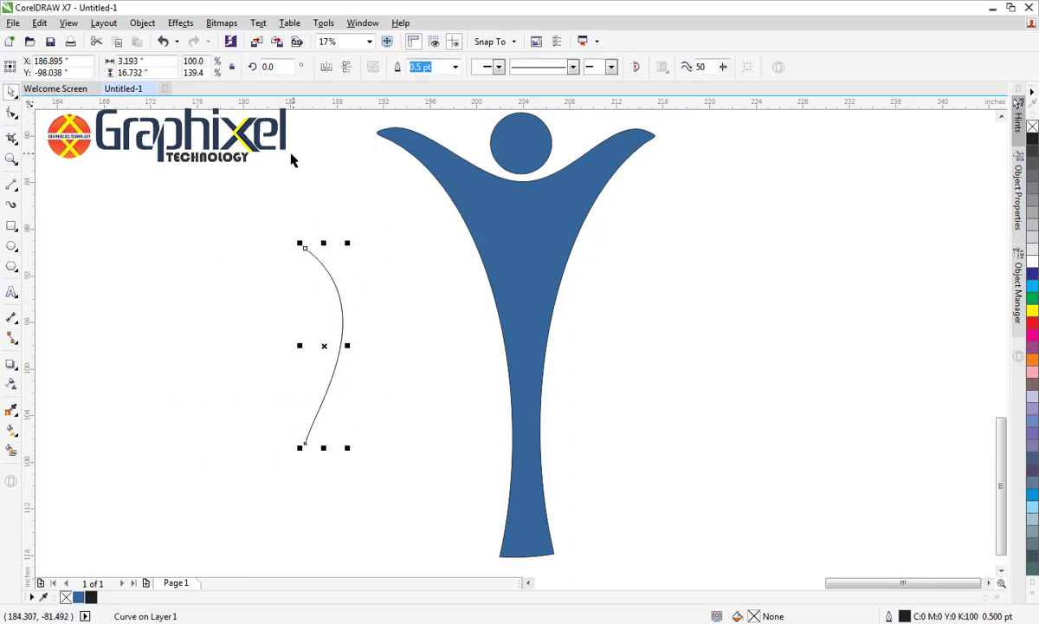
{"action": "left_click", "coordinate": [326, 67]}
{"action": "left_click_drag", "start_coordinate": [341, 249], "coordinate": [305, 250]}
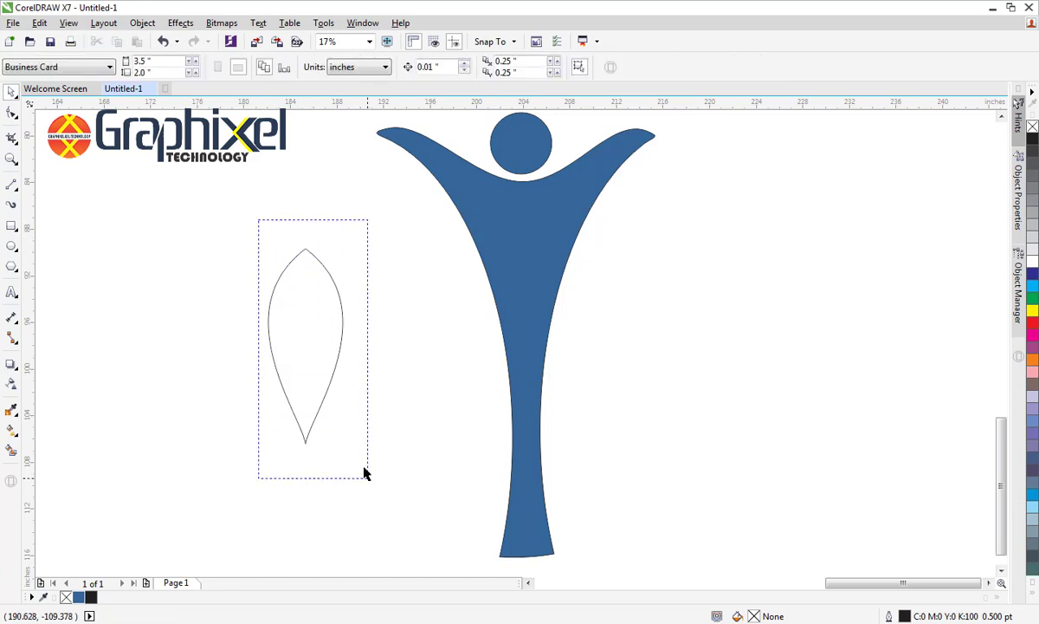
{"action": "left_click_drag", "start_coordinate": [257, 221], "coordinate": [364, 473]}
{"action": "left_click_drag", "start_coordinate": [305, 448], "coordinate": [305, 420]}
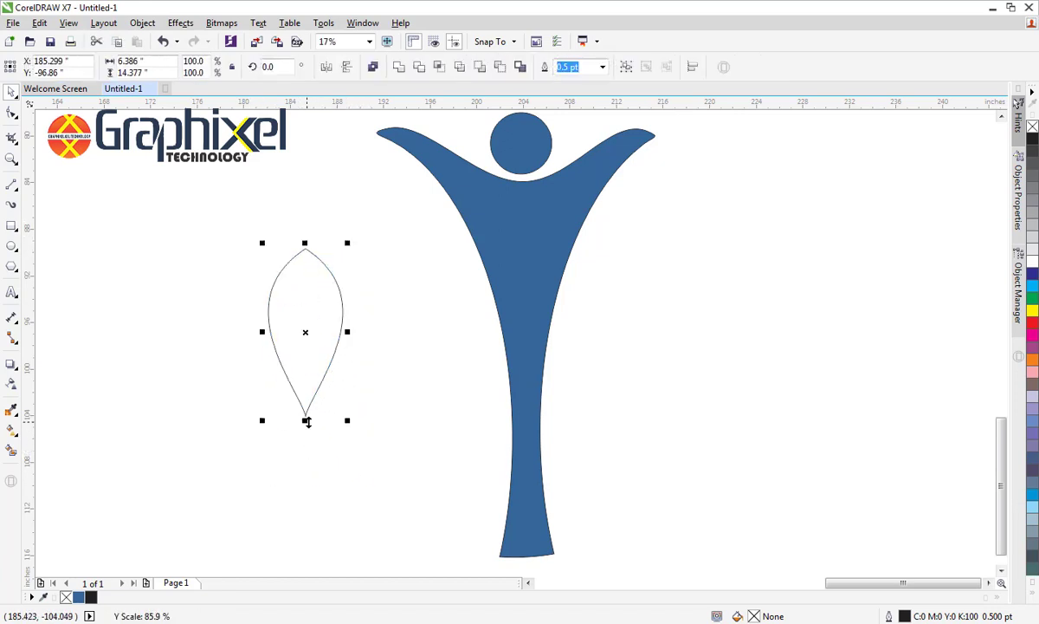
{"action": "left_click", "coordinate": [304, 408]}
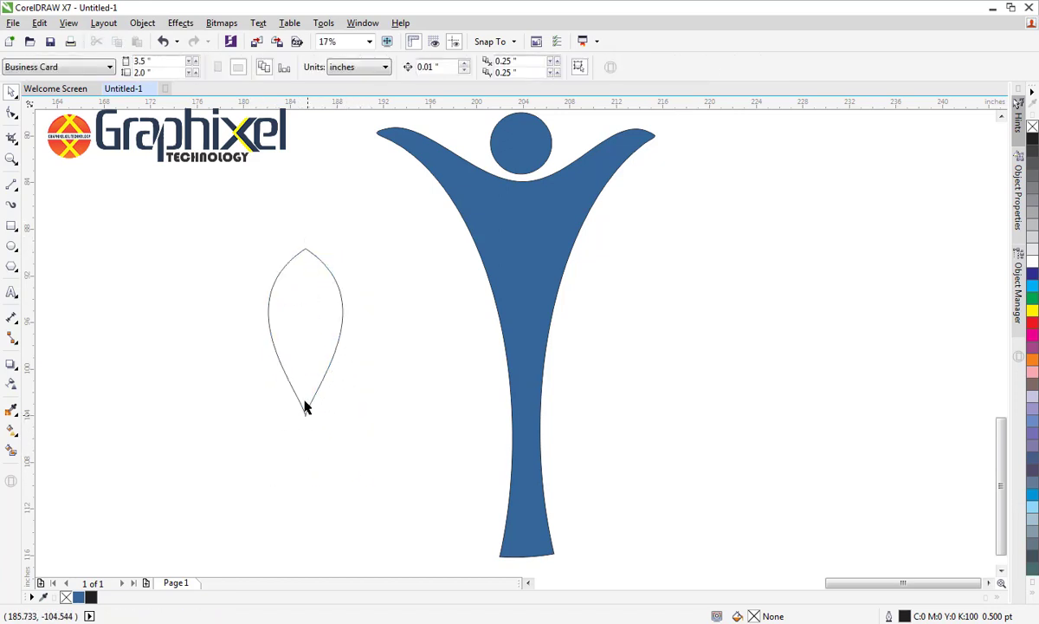
- Smart Fill the leaf in blue, move the fill aside and delete the empty outline
{"action": "left_click", "coordinate": [11, 449]}
{"action": "left_click", "coordinate": [292, 316]}
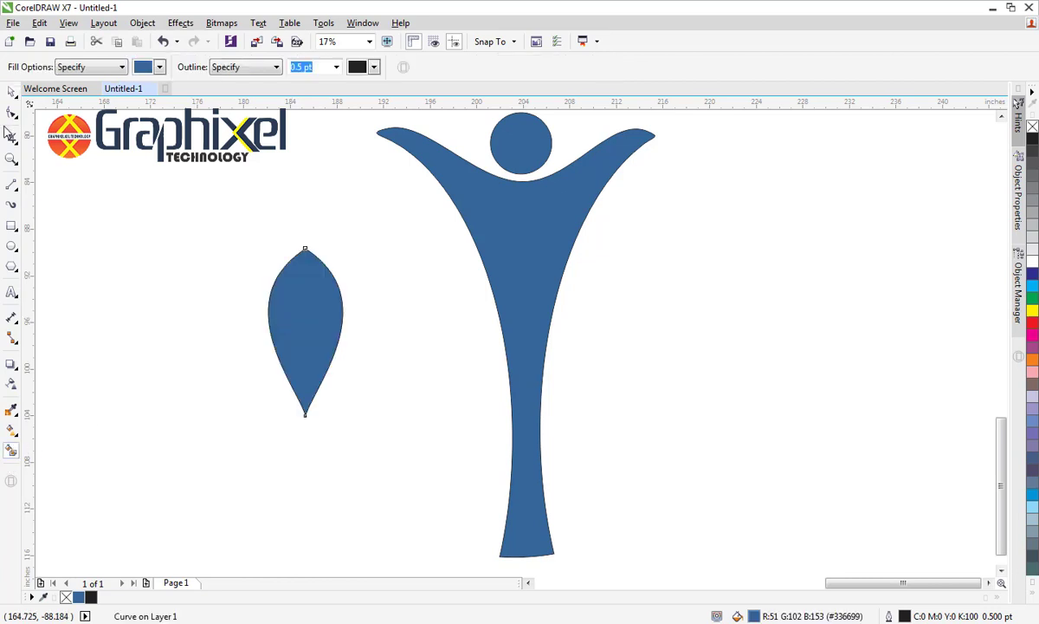
{"action": "left_click", "coordinate": [11, 90]}
{"action": "left_click_drag", "start_coordinate": [293, 305], "coordinate": [195, 304]}
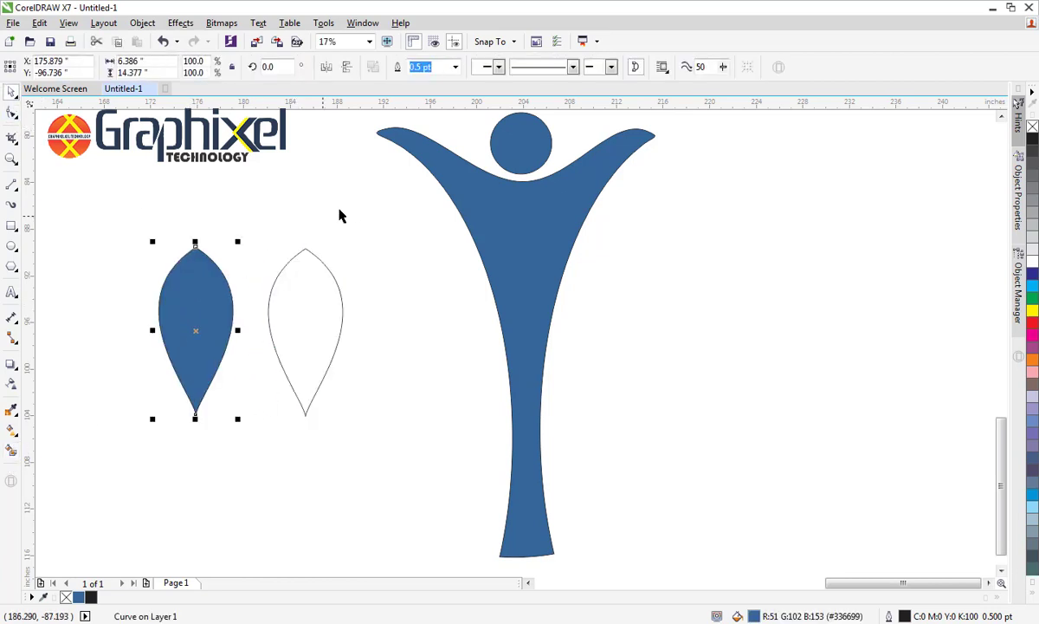
{"action": "left_click_drag", "start_coordinate": [351, 208], "coordinate": [253, 451]}
{"action": "key", "text": "Delete"}
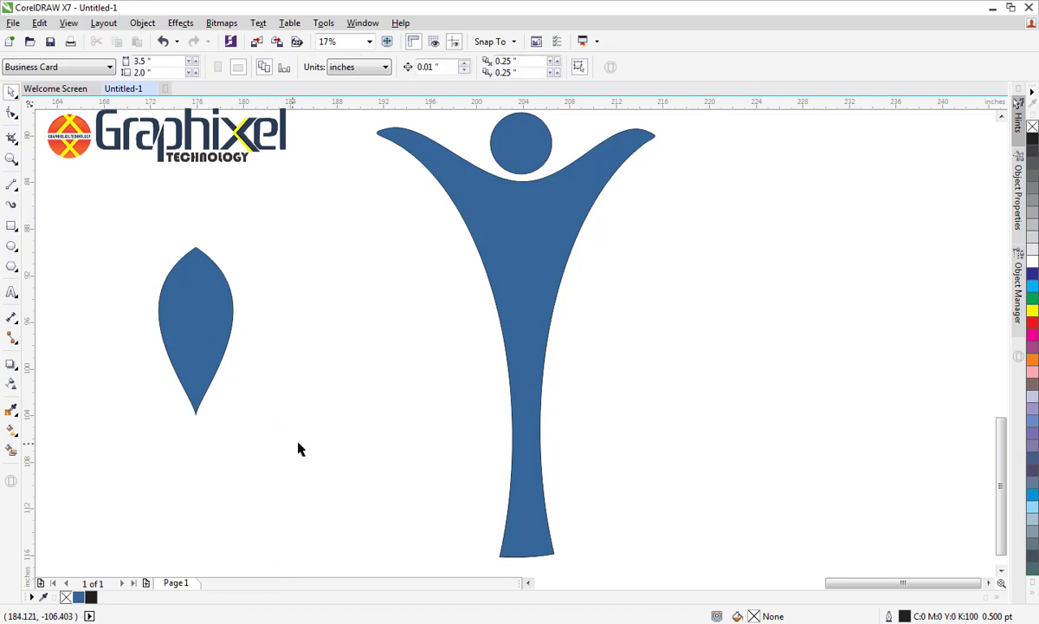
- Place the blue leaf just right of the figure's raised right arm
{"action": "left_click", "coordinate": [171, 330]}
{"action": "scroll", "coordinate": [592, 120], "scroll_direction": "up", "scroll_amount": 2}
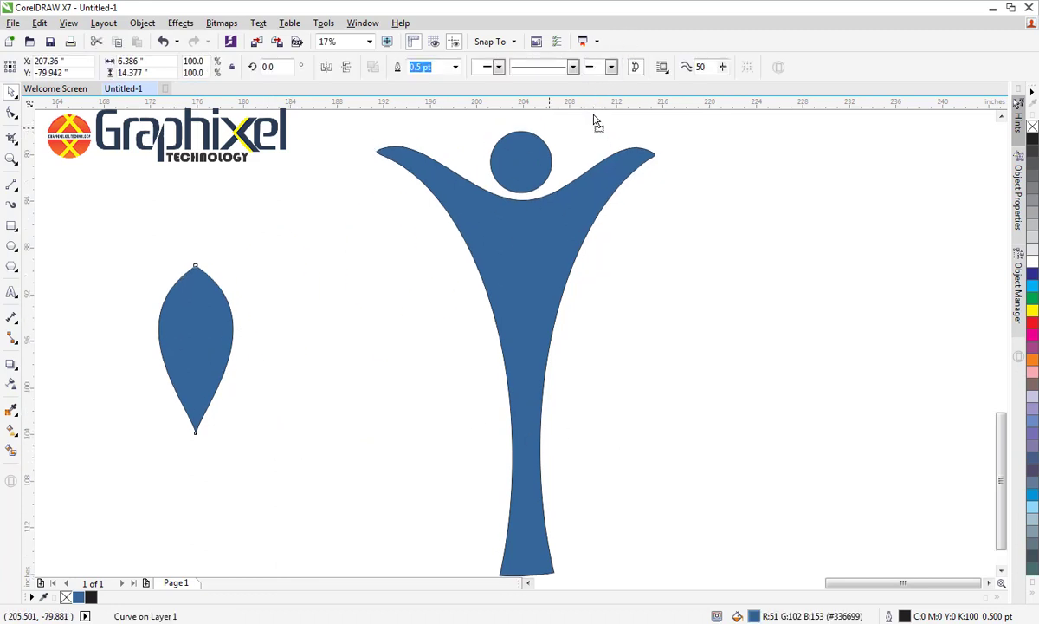
{"action": "scroll", "coordinate": [592, 120], "scroll_direction": "up", "scroll_amount": 2}
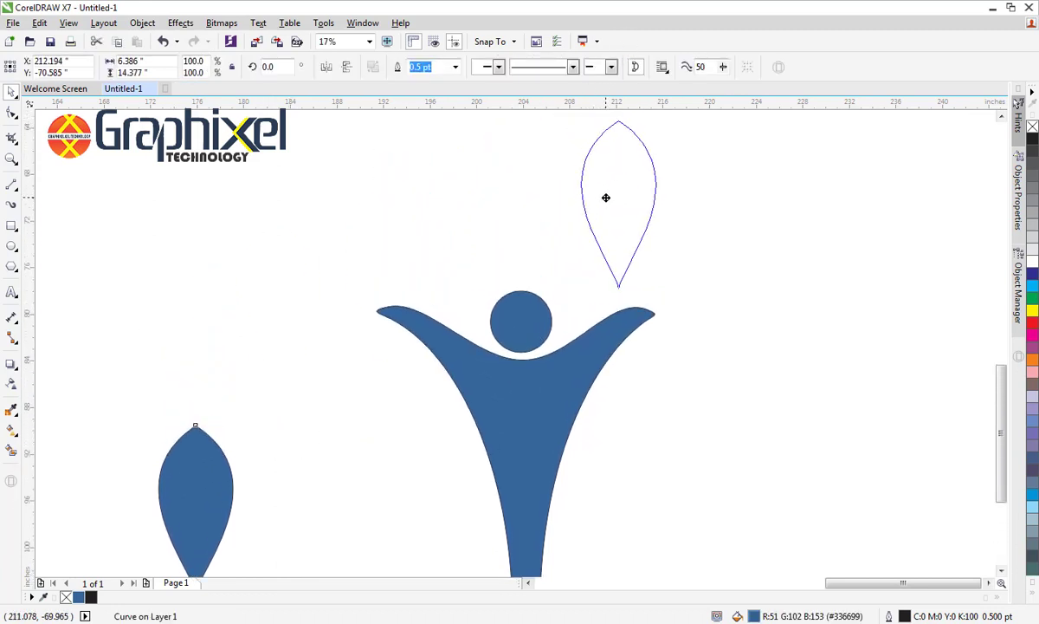
{"action": "mouse_move", "coordinate": [182, 503]}
{"action": "left_mouse_down"}
{"action": "mouse_move", "coordinate": [605, 196]}
{"action": "mouse_move", "coordinate": [657, 193]}
{"action": "mouse_move", "coordinate": [664, 215]}
{"action": "left_mouse_up"}
{"action": "left_click_drag", "start_coordinate": [739, 349], "coordinate": [741, 379]}
- Zoom in closely on the blue leaf's tip and select the leaf for node editing
{"action": "key", "text": "z"}
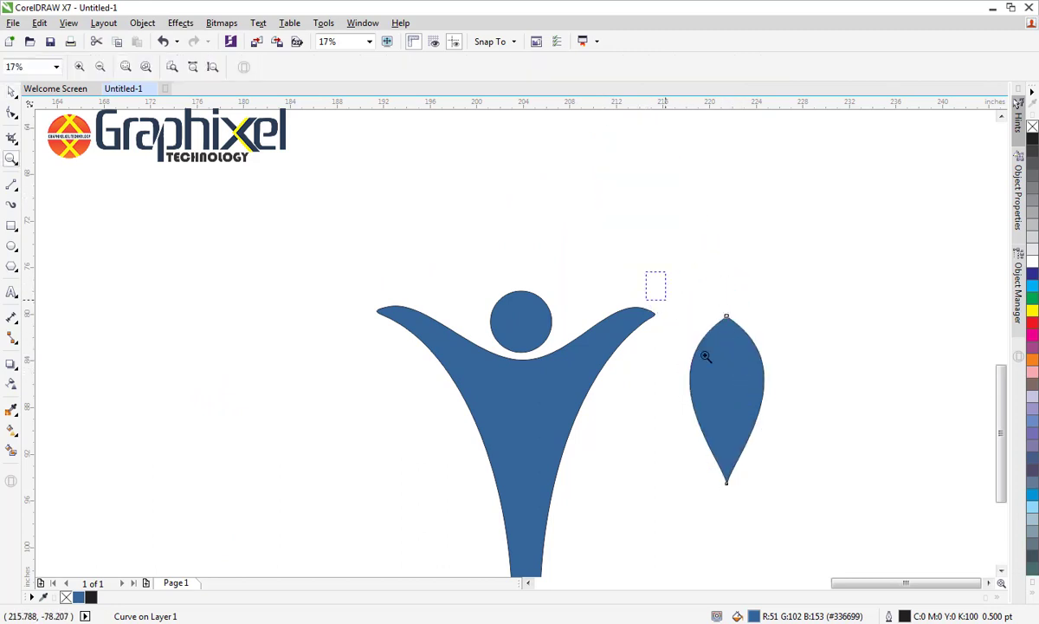
{"action": "left_click_drag", "start_coordinate": [645, 271], "coordinate": [836, 510]}
{"action": "left_click", "coordinate": [9, 93]}
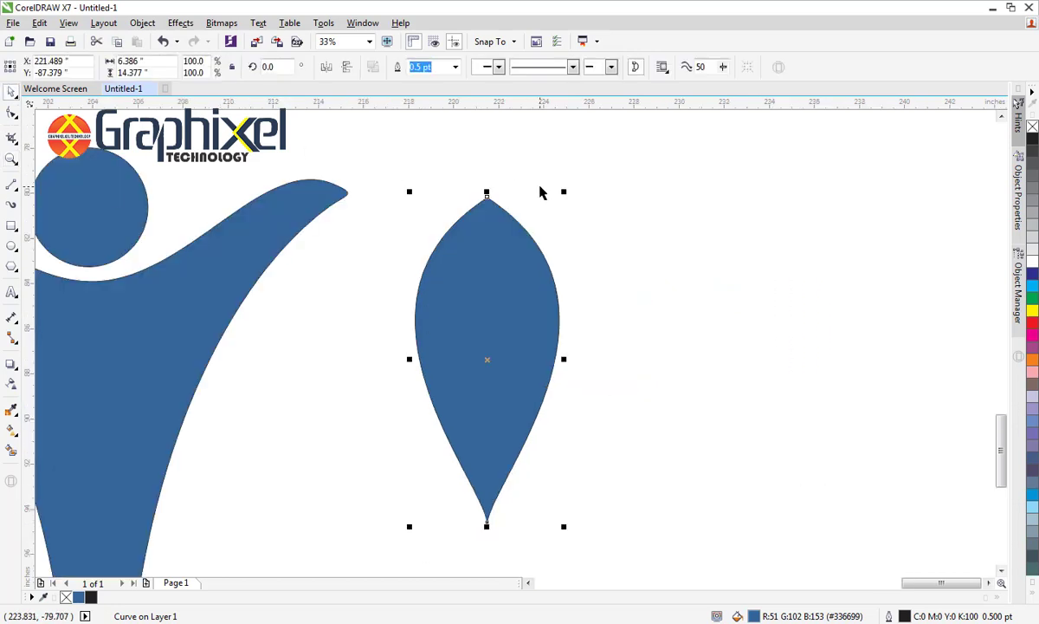
{"action": "left_click", "coordinate": [541, 189]}
{"action": "key", "text": "F10"}
{"action": "left_click", "coordinate": [486, 204]}
{"action": "key", "text": "z"}
{"action": "left_click_drag", "start_coordinate": [408, 178], "coordinate": [520, 336]}
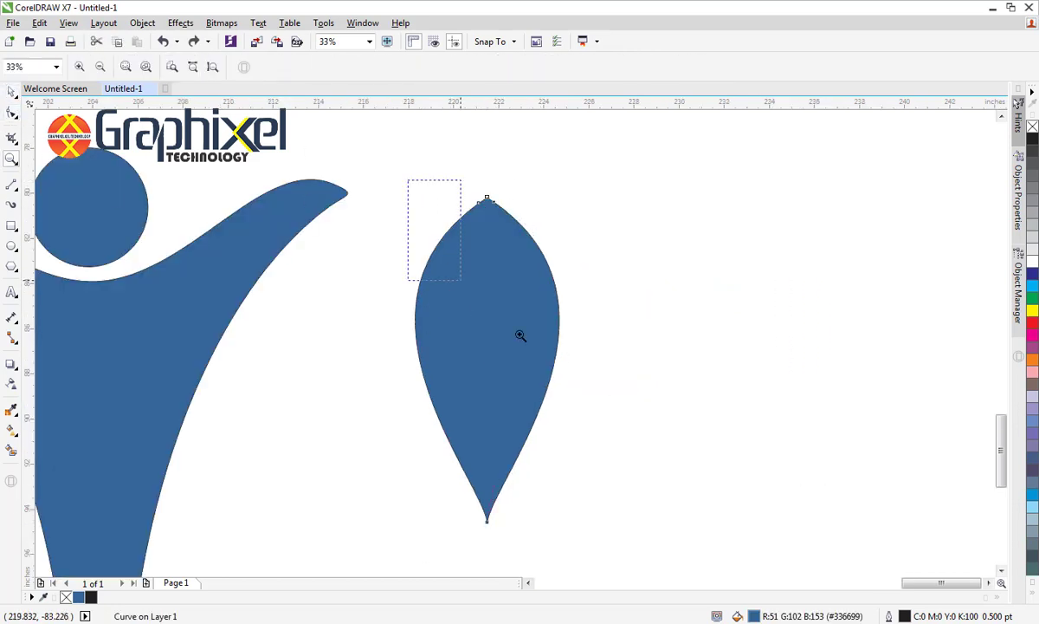
- Add a node beside the leaf tip and drag it down to the centre, forming a vein slit
{"action": "left_click", "coordinate": [13, 113]}
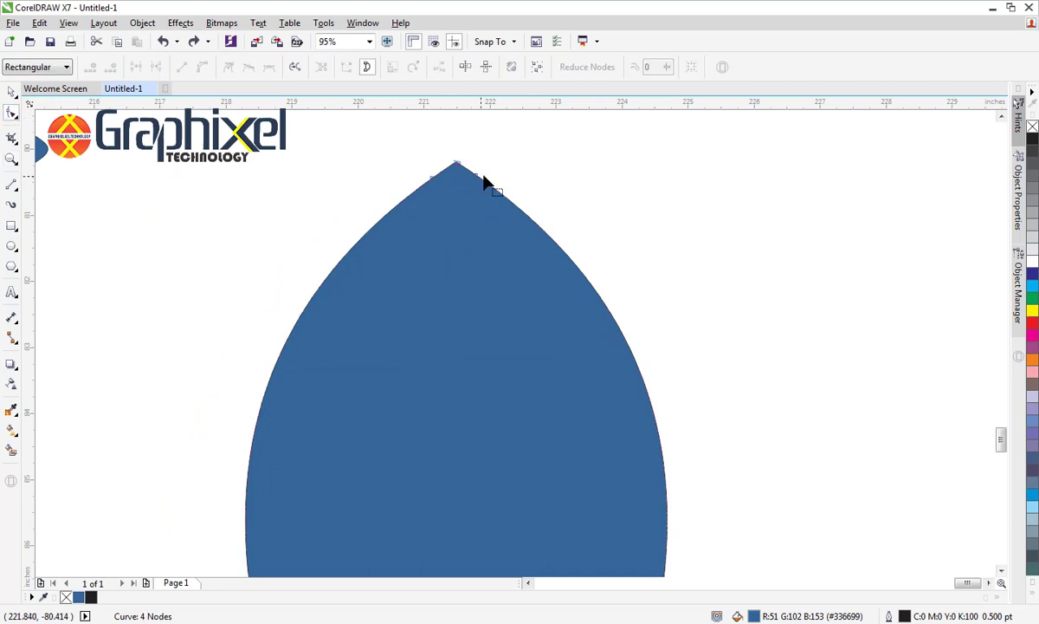
{"action": "double_click", "coordinate": [467, 173]}
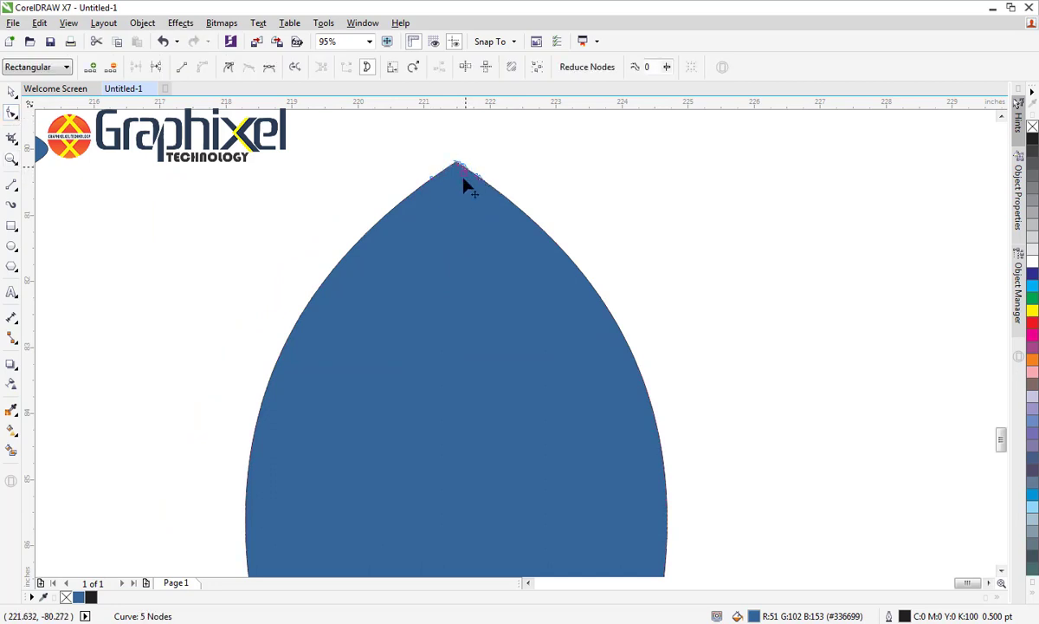
{"action": "left_click_drag", "start_coordinate": [463, 181], "coordinate": [449, 389]}
{"action": "left_click_drag", "start_coordinate": [452, 555], "coordinate": [452, 555]}
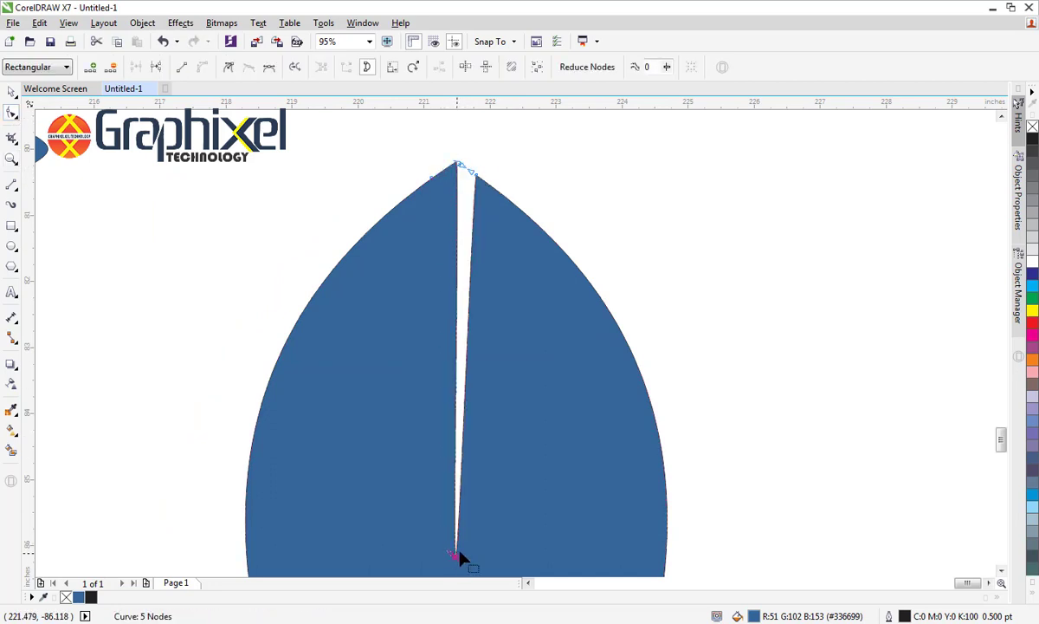
{"action": "scroll", "coordinate": [467, 537], "scroll_direction": "down", "scroll_amount": 2}
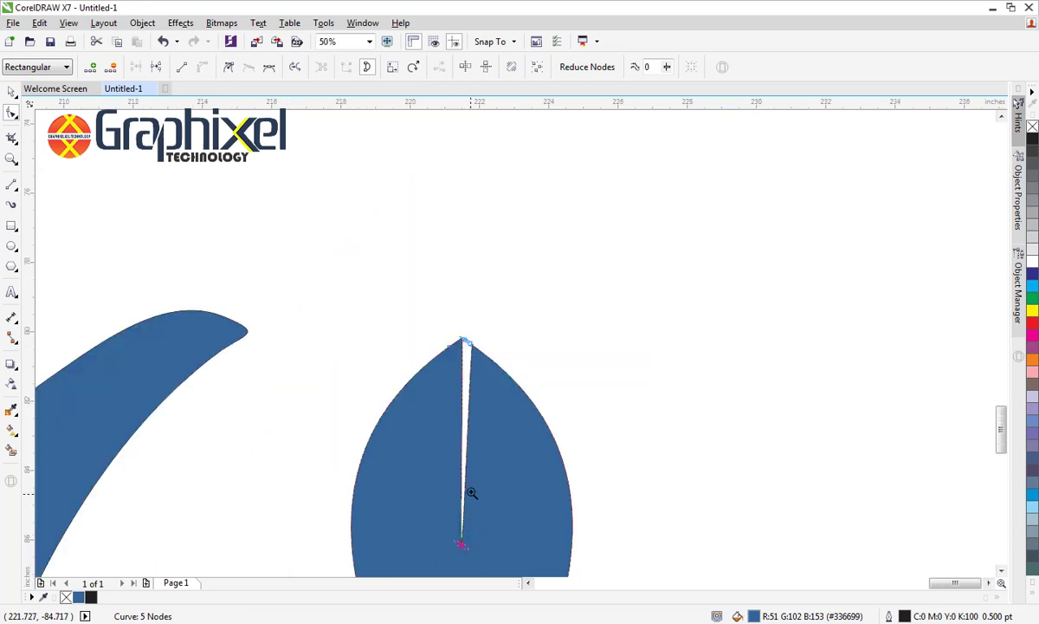
{"action": "scroll", "coordinate": [869, 315], "scroll_direction": "down", "scroll_amount": 2}
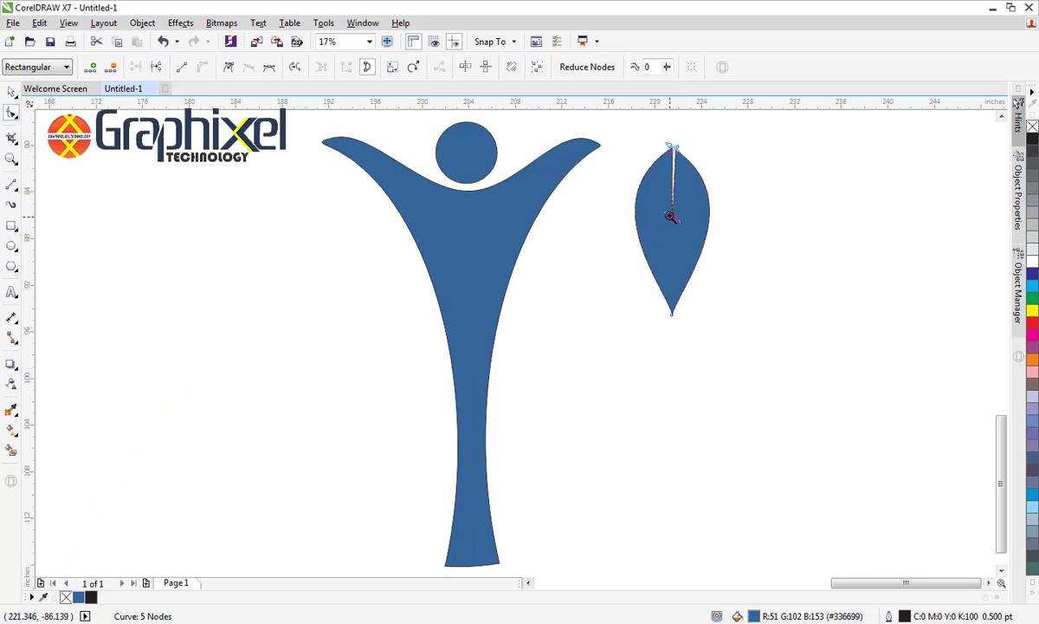
{"action": "key", "text": "space"}
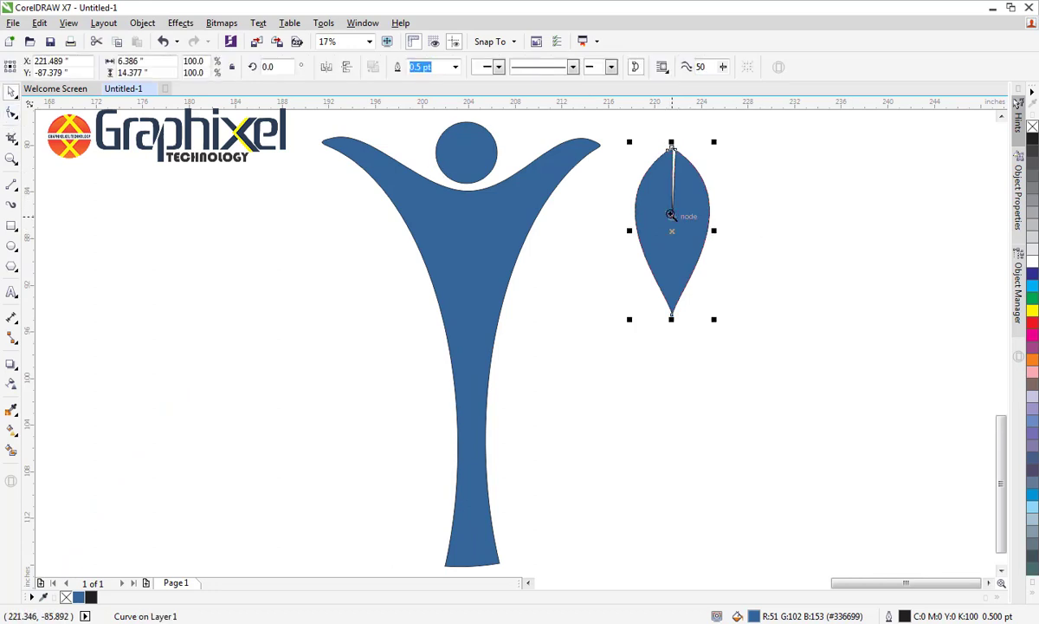
{"action": "key", "text": "space"}
{"action": "mouse_move", "coordinate": [678, 220]}
{"action": "left_mouse_down"}
{"action": "mouse_move", "coordinate": [675, 242]}
{"action": "mouse_move", "coordinate": [663, 244]}
{"action": "mouse_move", "coordinate": [673, 238]}
{"action": "left_mouse_up"}
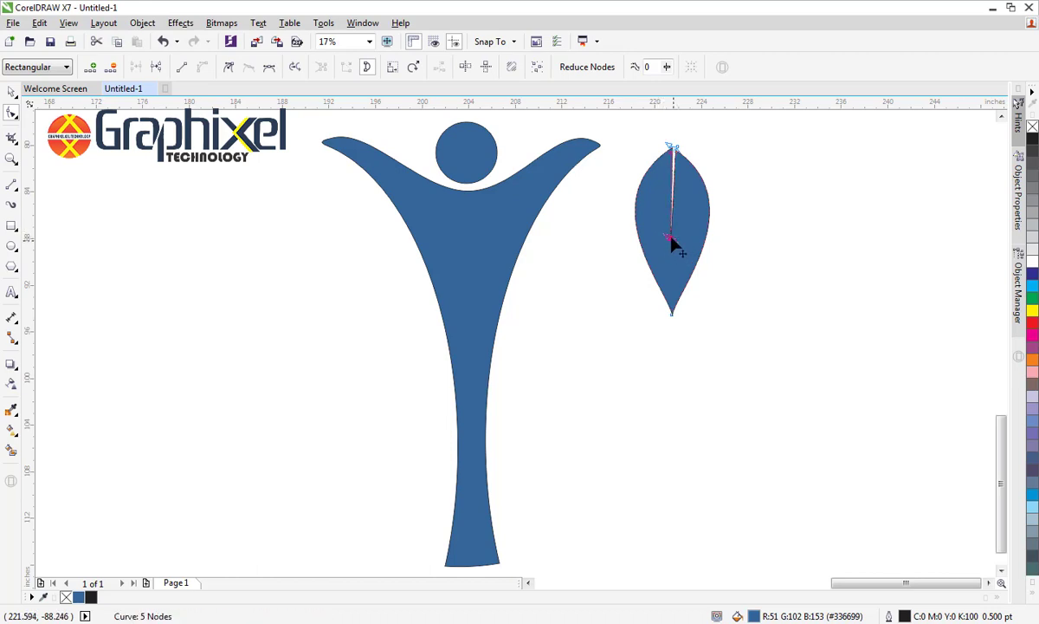
{"action": "key", "text": "space"}
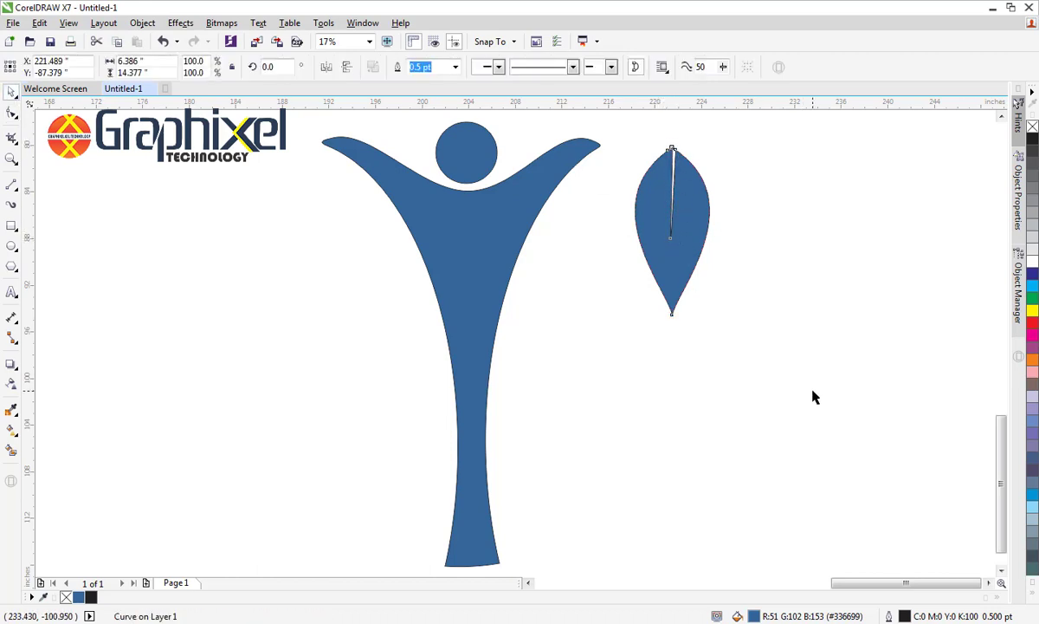
{"action": "left_click", "coordinate": [812, 396]}
{"action": "scroll", "coordinate": [984, 430], "scroll_direction": "up", "scroll_amount": 3}
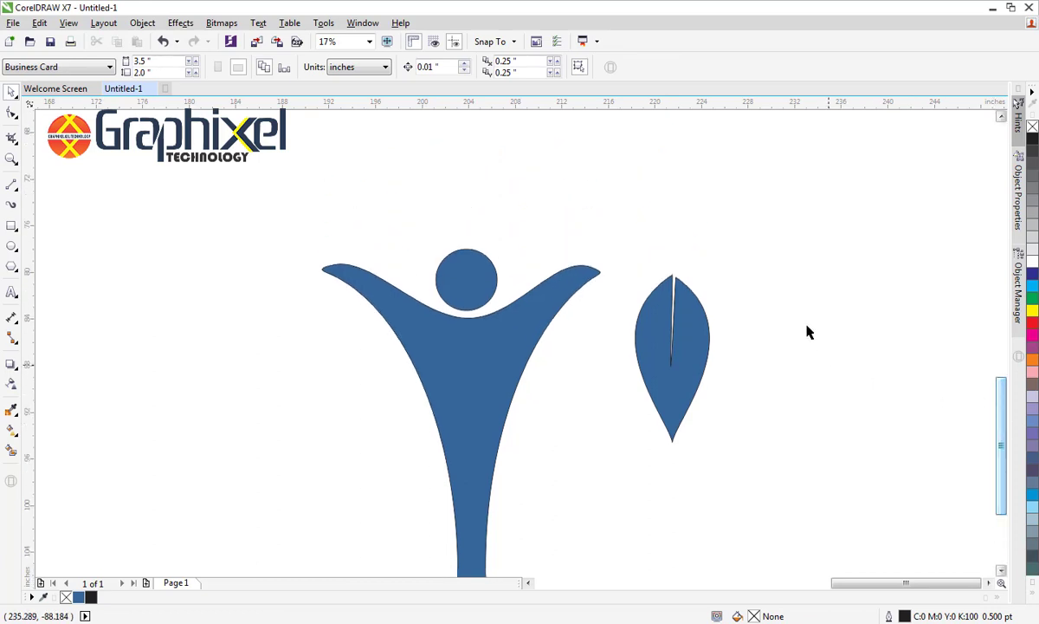
- Rotate the veined leaf about 21.9°, shrink it to 43.7% and hang it from the right arm's tip
{"action": "mouse_move", "coordinate": [796, 221]}
{"action": "left_mouse_down"}
{"action": "mouse_move", "coordinate": [667, 387]}
{"action": "mouse_move", "coordinate": [599, 406]}
{"action": "left_mouse_up"}
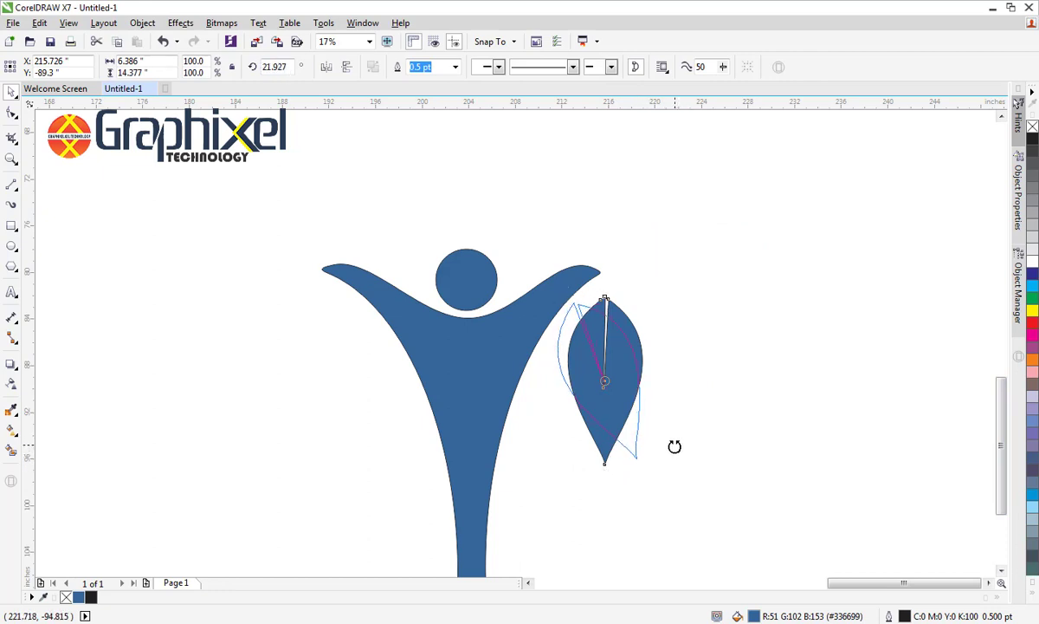
{"action": "left_click", "coordinate": [652, 439]}
{"action": "mouse_move", "coordinate": [645, 469]}
{"action": "left_mouse_down"}
{"action": "mouse_move", "coordinate": [659, 442]}
{"action": "mouse_move", "coordinate": [620, 416]}
{"action": "mouse_move", "coordinate": [603, 332]}
{"action": "left_mouse_up"}
{"action": "left_click", "coordinate": [641, 459]}
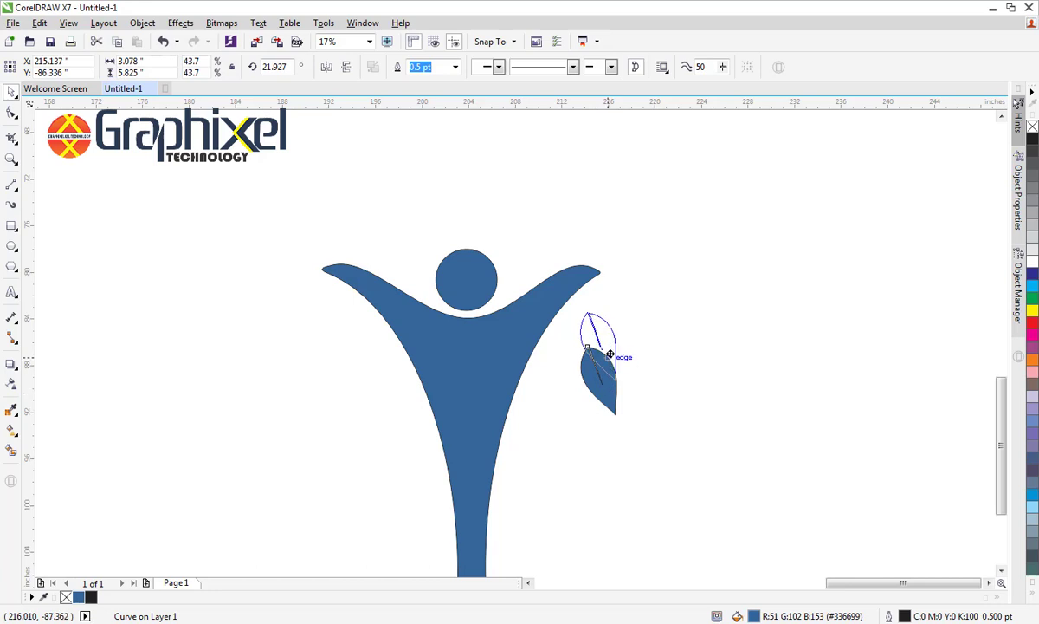
{"action": "left_click_drag", "start_coordinate": [920, 589], "coordinate": [919, 589]}
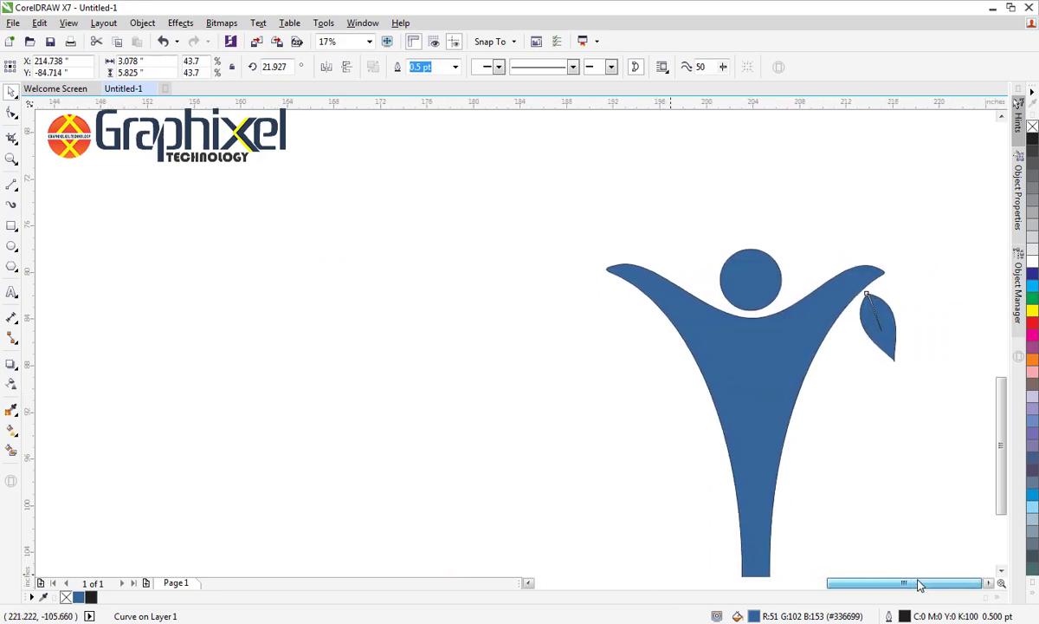
{"action": "left_click", "coordinate": [873, 493]}
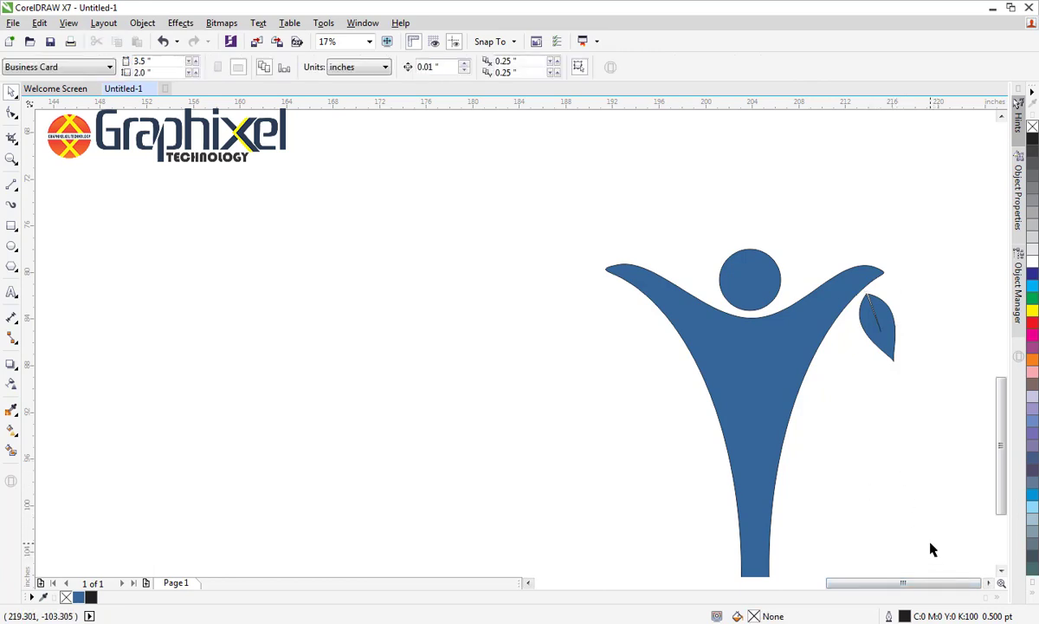
- Copy the arm-tip leaf up and right, rotate it about 44°, and enlarge it to about 68%
{"action": "left_click_drag", "start_coordinate": [678, 506], "coordinate": [617, 360]}
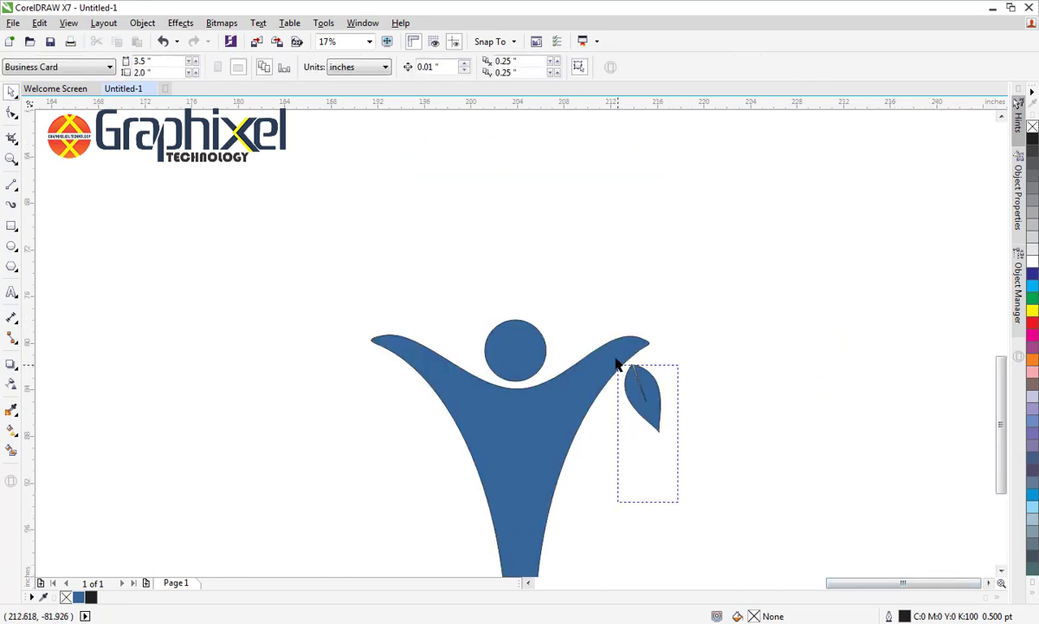
{"action": "left_click_drag", "start_coordinate": [664, 396], "coordinate": [691, 374]}
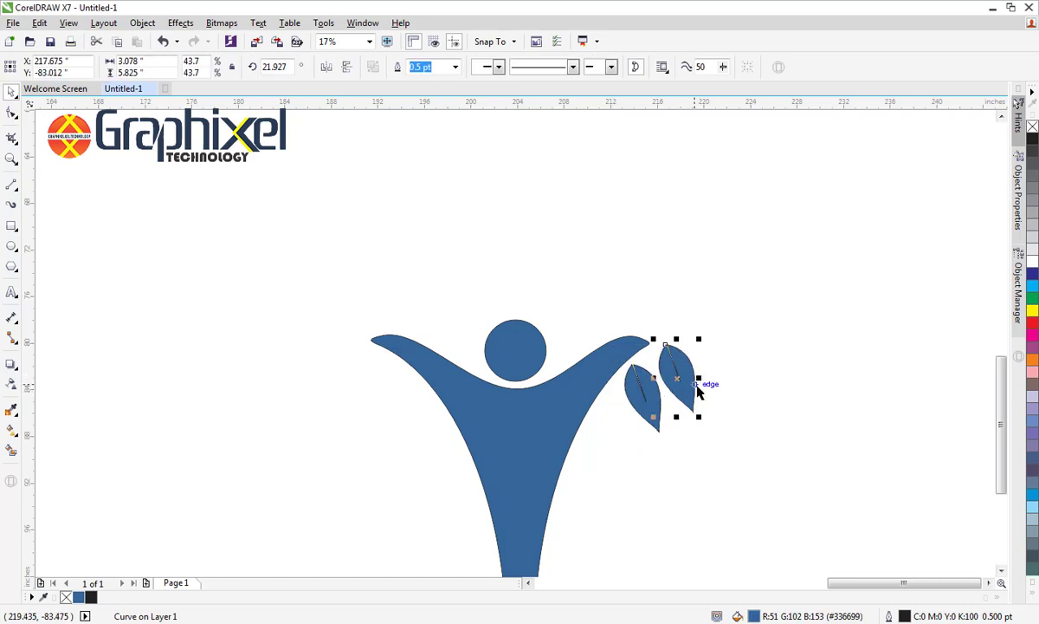
{"action": "left_click_drag", "start_coordinate": [693, 422], "coordinate": [702, 440]}
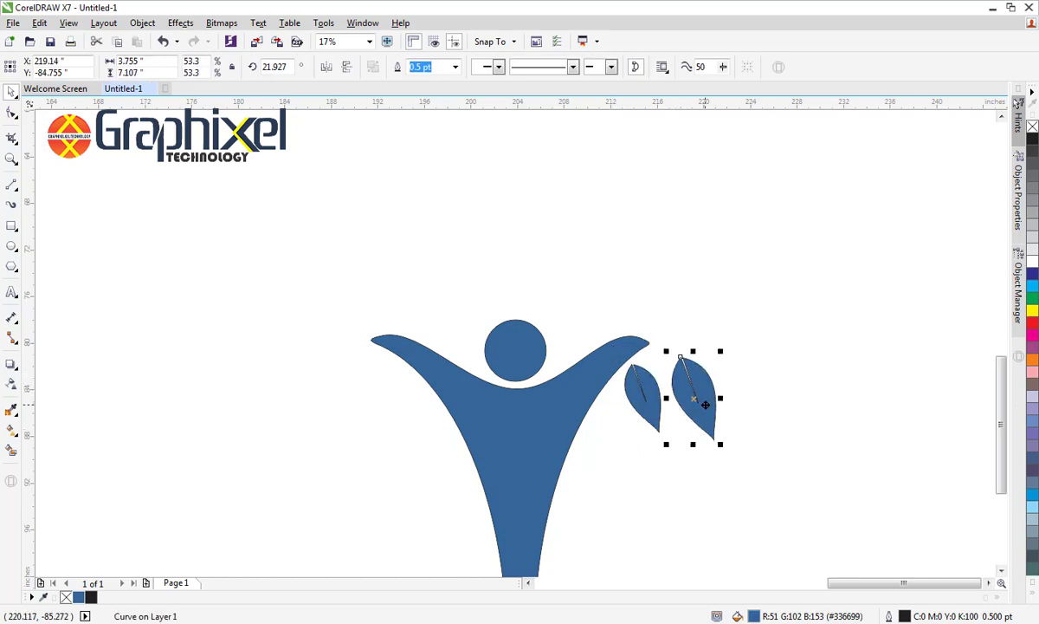
{"action": "left_click", "coordinate": [681, 387]}
{"action": "mouse_move", "coordinate": [702, 345]}
{"action": "left_mouse_down"}
{"action": "mouse_move", "coordinate": [724, 394]}
{"action": "mouse_move", "coordinate": [684, 377]}
{"action": "left_mouse_up"}
{"action": "left_click", "coordinate": [682, 376]}
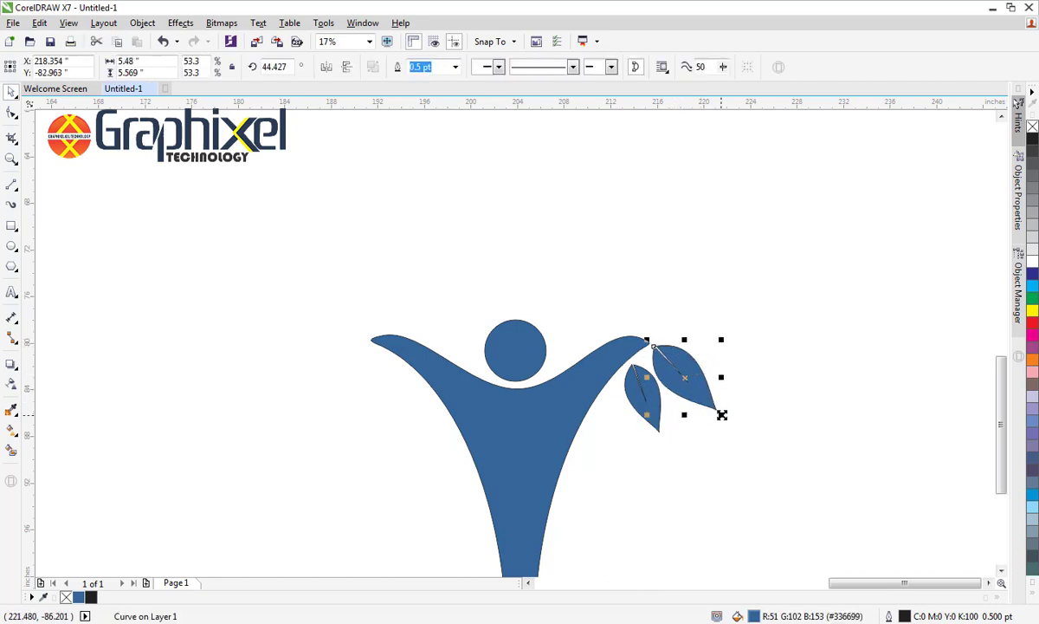
{"action": "left_click_drag", "start_coordinate": [722, 415], "coordinate": [738, 425]}
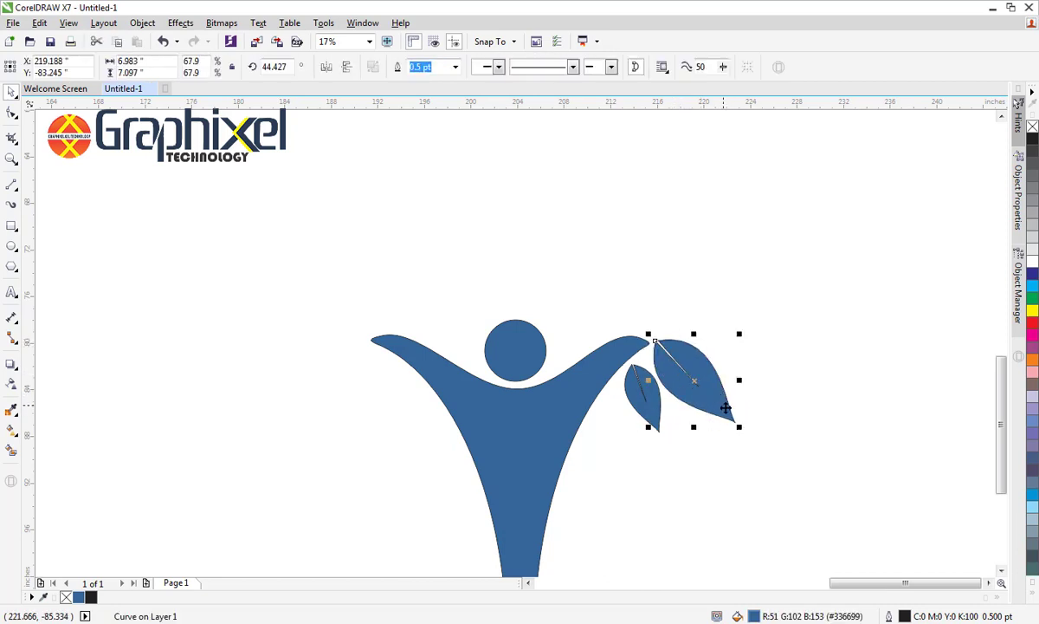
- Drop another leaf copy above it, rotated about 132° and shrunk
{"action": "left_click_drag", "start_coordinate": [700, 389], "coordinate": [696, 301]}
{"action": "left_click", "coordinate": [696, 301]}
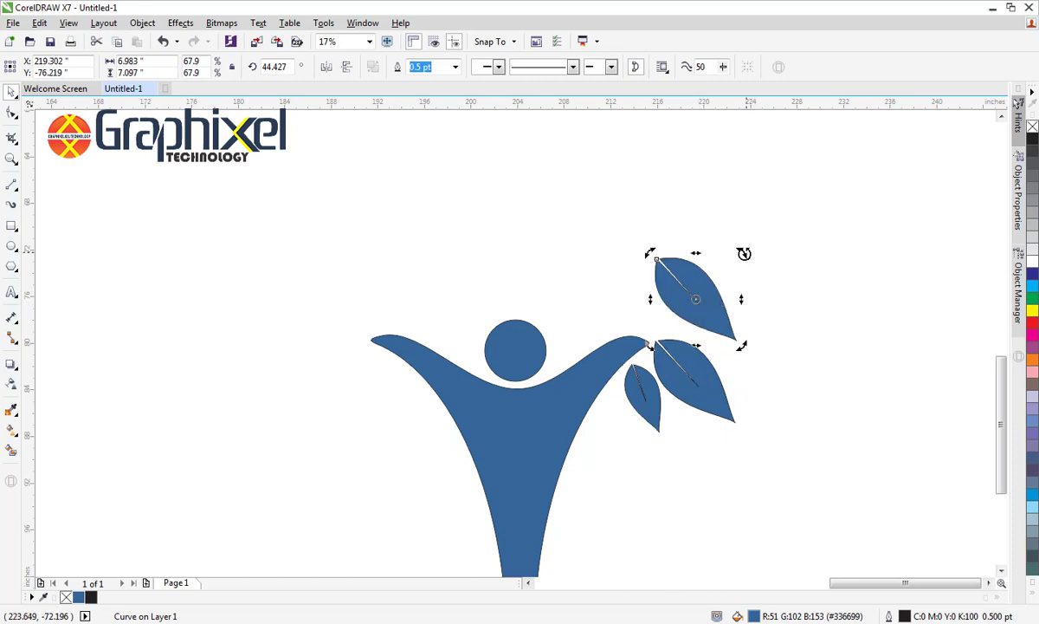
{"action": "left_click_drag", "start_coordinate": [742, 251], "coordinate": [627, 228]}
{"action": "mouse_move", "coordinate": [742, 344]}
{"action": "left_mouse_down"}
{"action": "mouse_move", "coordinate": [710, 324]}
{"action": "mouse_move", "coordinate": [671, 324]}
{"action": "mouse_move", "coordinate": [637, 297]}
{"action": "mouse_move", "coordinate": [693, 227]}
{"action": "left_mouse_up"}
{"action": "left_click", "coordinate": [711, 325]}
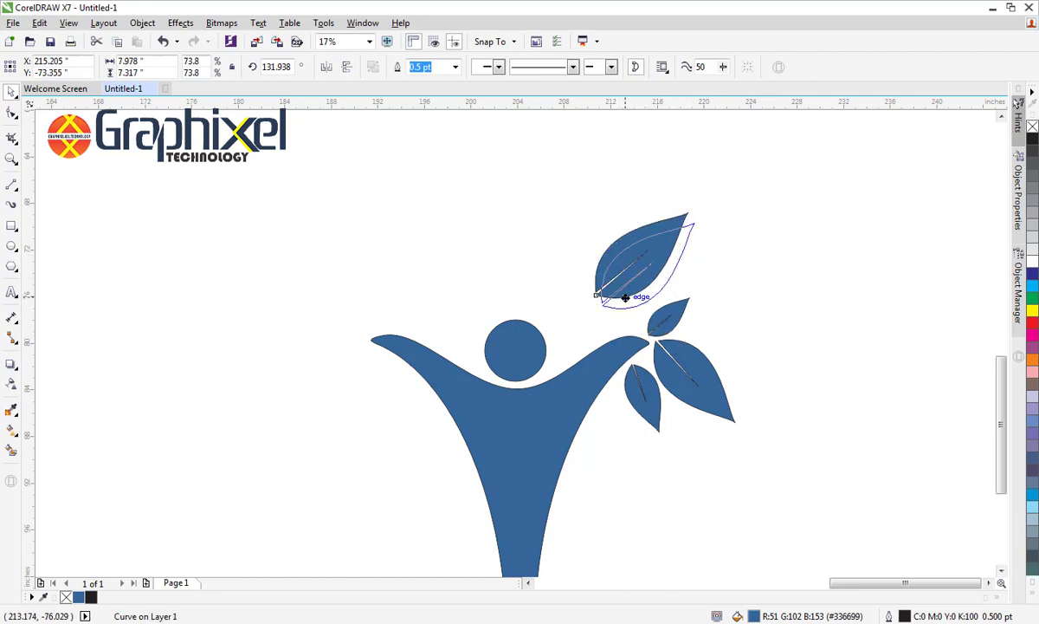
- Reshape the upper leaf: enlarge to about 74%, tilt slightly, move up-left, shrink to about 58%
{"action": "left_click_drag", "start_coordinate": [616, 292], "coordinate": [622, 305]}
{"action": "left_click_drag", "start_coordinate": [703, 224], "coordinate": [680, 223]}
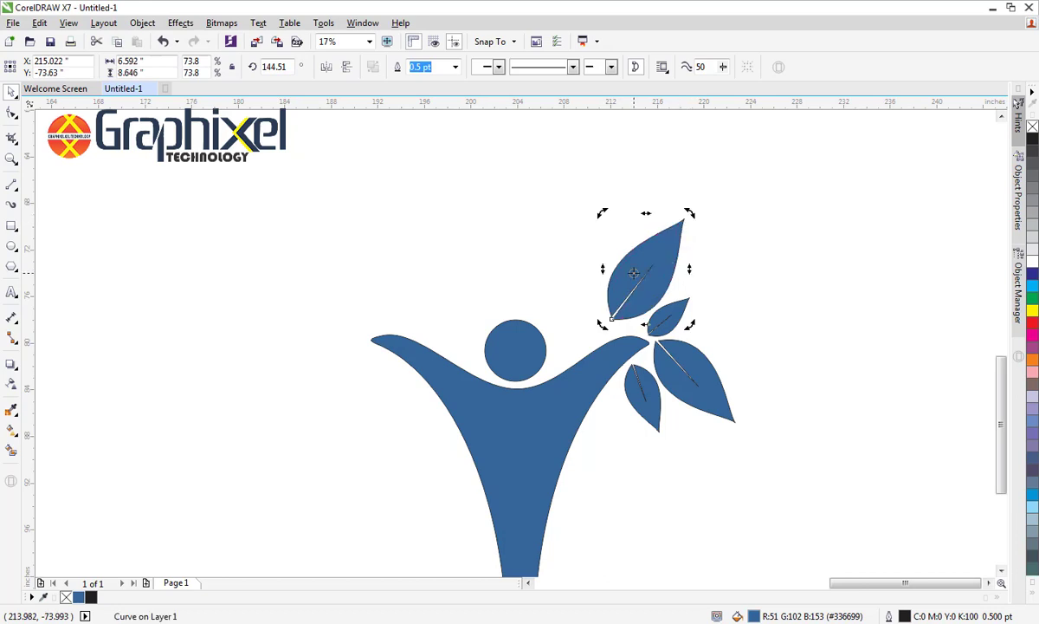
{"action": "left_click", "coordinate": [757, 318]}
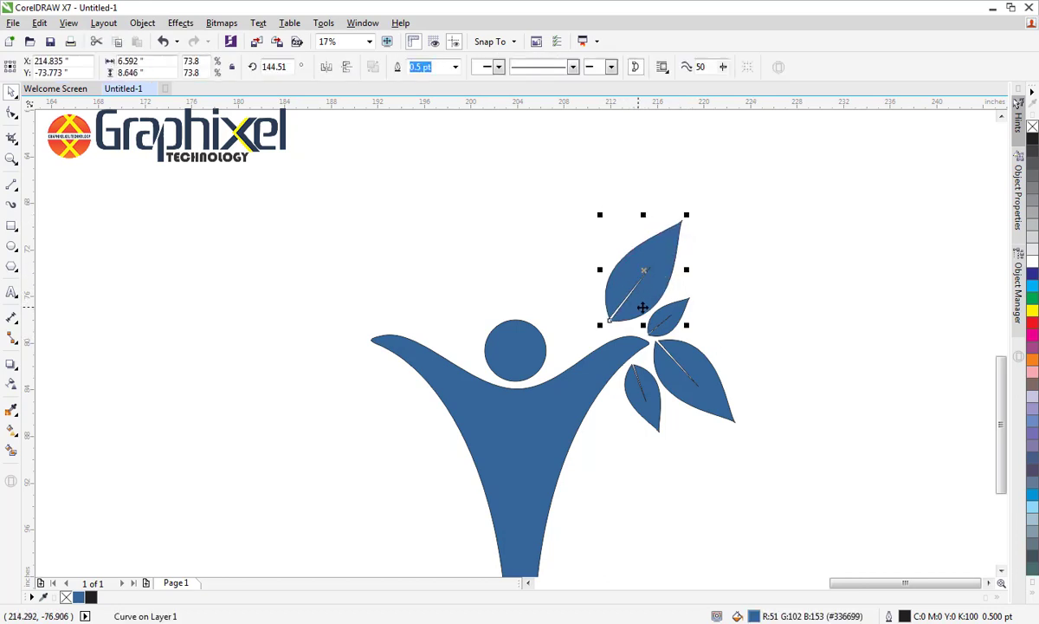
{"action": "left_click_drag", "start_coordinate": [643, 297], "coordinate": [595, 241]}
{"action": "left_click_drag", "start_coordinate": [632, 167], "coordinate": [620, 180]}
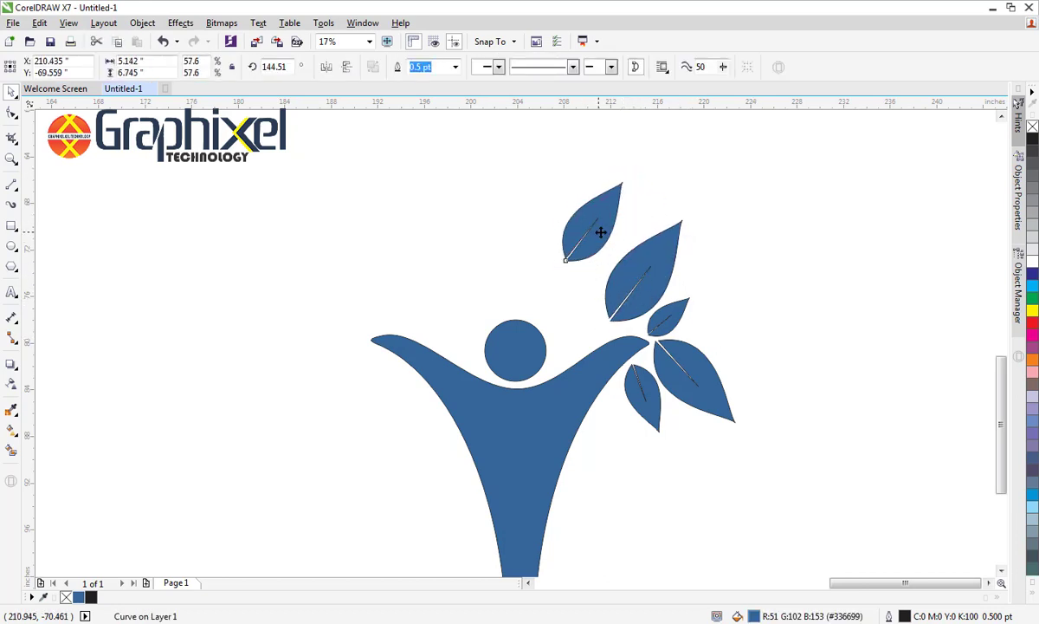
- Add smaller leaf copies up-left, one standing upright at about 90% with a slight clockwise tilt
{"action": "mouse_move", "coordinate": [600, 232]}
{"action": "left_mouse_down"}
{"action": "mouse_move", "coordinate": [635, 222]}
{"action": "mouse_move", "coordinate": [560, 246]}
{"action": "left_mouse_up"}
{"action": "left_click", "coordinate": [626, 208]}
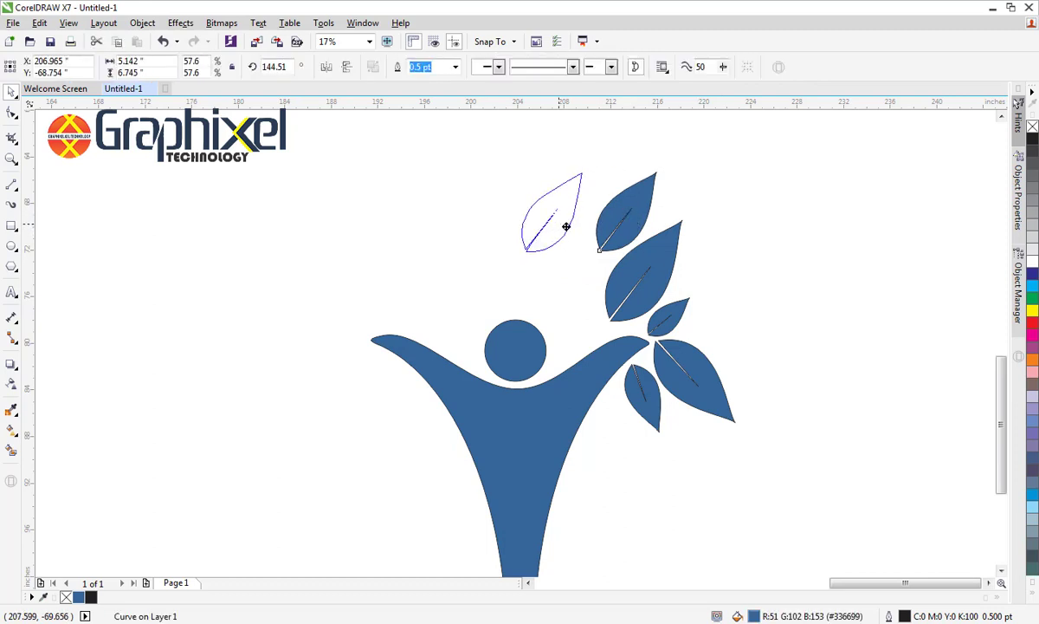
{"action": "left_click", "coordinate": [561, 245]}
{"action": "mouse_move", "coordinate": [593, 179]}
{"action": "left_mouse_down"}
{"action": "mouse_move", "coordinate": [581, 164]}
{"action": "mouse_move", "coordinate": [599, 135]}
{"action": "left_mouse_up"}
{"action": "left_click_drag", "start_coordinate": [564, 227], "coordinate": [564, 272]}
{"action": "left_click", "coordinate": [565, 268]}
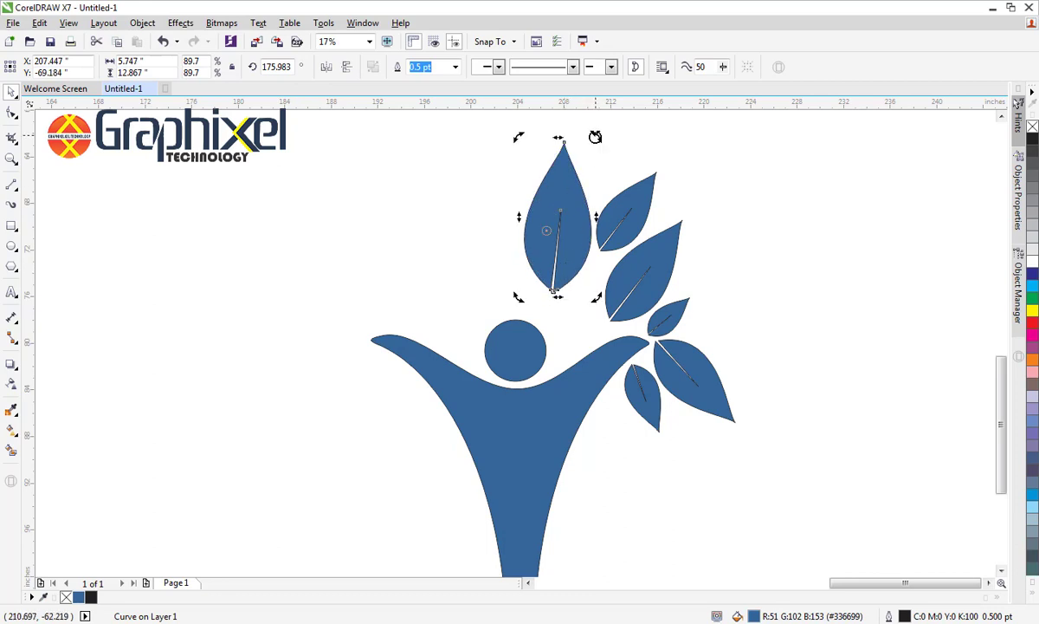
{"action": "left_click_drag", "start_coordinate": [596, 136], "coordinate": [608, 144]}
{"action": "key", "text": "Escape"}
- Copy the upright leaf up-left, then add a smaller copy beside the head tilted about 211°
{"action": "left_click", "coordinate": [581, 245]}
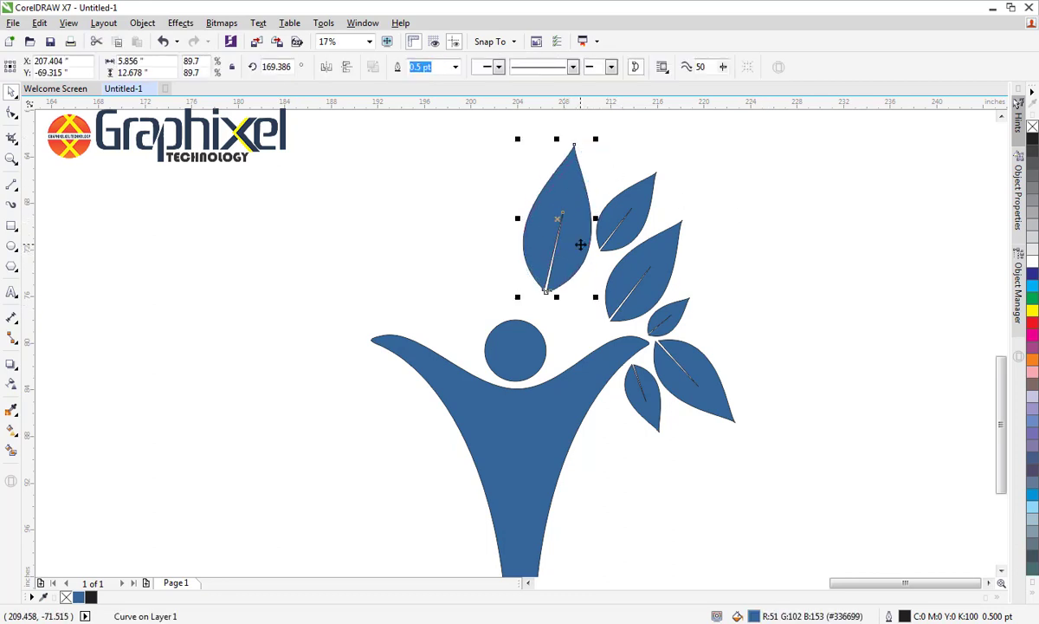
{"action": "left_click_drag", "start_coordinate": [581, 245], "coordinate": [507, 202]}
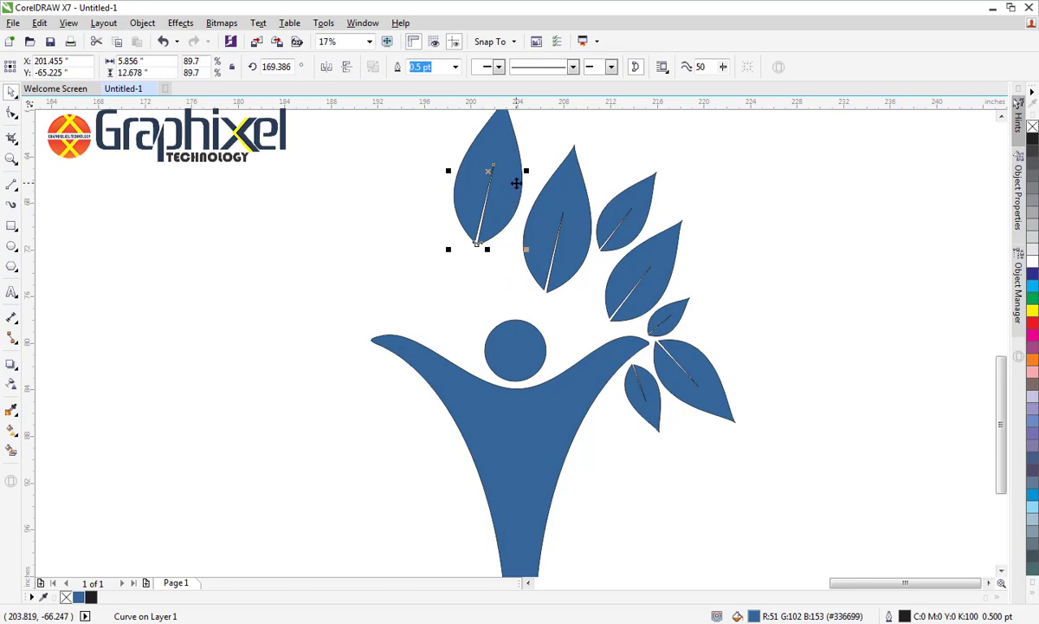
{"action": "mouse_move", "coordinate": [526, 249]}
{"action": "left_mouse_down"}
{"action": "mouse_move", "coordinate": [502, 210]}
{"action": "mouse_move", "coordinate": [523, 286]}
{"action": "left_mouse_up"}
{"action": "left_click", "coordinate": [501, 221]}
{"action": "mouse_move", "coordinate": [545, 170]}
{"action": "left_mouse_down"}
{"action": "mouse_move", "coordinate": [498, 260]}
{"action": "mouse_move", "coordinate": [496, 292]}
{"action": "mouse_move", "coordinate": [525, 297]}
{"action": "mouse_move", "coordinate": [522, 241]}
{"action": "mouse_move", "coordinate": [547, 229]}
{"action": "mouse_move", "coordinate": [394, 220]}
{"action": "mouse_move", "coordinate": [444, 295]}
{"action": "mouse_move", "coordinate": [443, 280]}
{"action": "mouse_move", "coordinate": [386, 308]}
{"action": "mouse_move", "coordinate": [424, 273]}
{"action": "mouse_move", "coordinate": [351, 282]}
{"action": "left_mouse_up"}
{"action": "left_click", "coordinate": [497, 292]}
{"action": "left_click", "coordinate": [503, 282]}
- Place two more copies of the top-left leaf further left along the arch
{"action": "left_click", "coordinate": [502, 197]}
{"action": "left_click", "coordinate": [745, 294]}
{"action": "left_click", "coordinate": [492, 212]}
{"action": "left_click", "coordinate": [374, 215]}
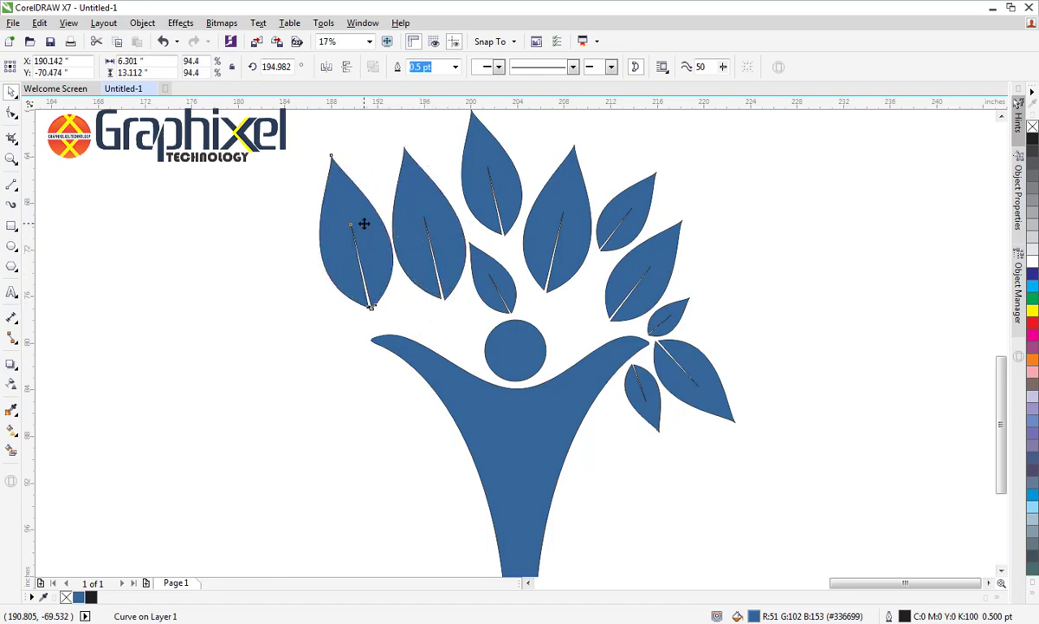
- Shrink the left leaf copy to about half and rotate it about 216°
{"action": "mouse_move", "coordinate": [317, 314]}
{"action": "left_mouse_down"}
{"action": "mouse_move", "coordinate": [351, 277]}
{"action": "mouse_move", "coordinate": [364, 227]}
{"action": "left_mouse_up"}
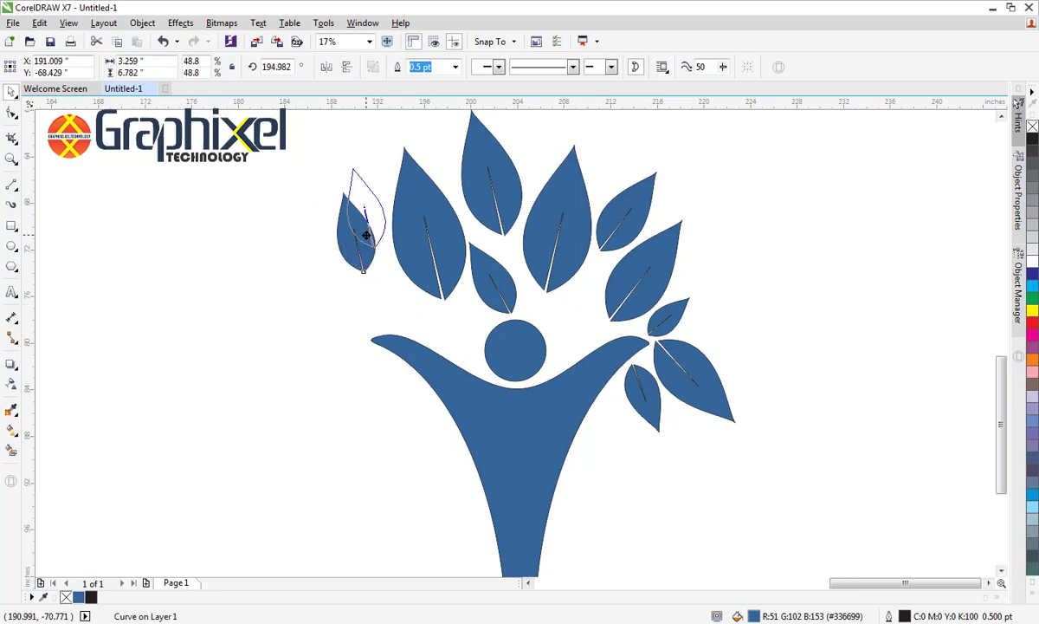
{"action": "left_click", "coordinate": [369, 237]}
{"action": "mouse_move", "coordinate": [336, 165]}
{"action": "left_mouse_down"}
{"action": "mouse_move", "coordinate": [386, 227]}
{"action": "mouse_move", "coordinate": [368, 284]}
{"action": "mouse_move", "coordinate": [390, 288]}
{"action": "mouse_move", "coordinate": [304, 330]}
{"action": "left_mouse_up"}
- Copy the small leaf down-left, enlarge it, and rotate it outward beside the left arm
{"action": "left_click", "coordinate": [764, 277]}
{"action": "left_click", "coordinate": [372, 218]}
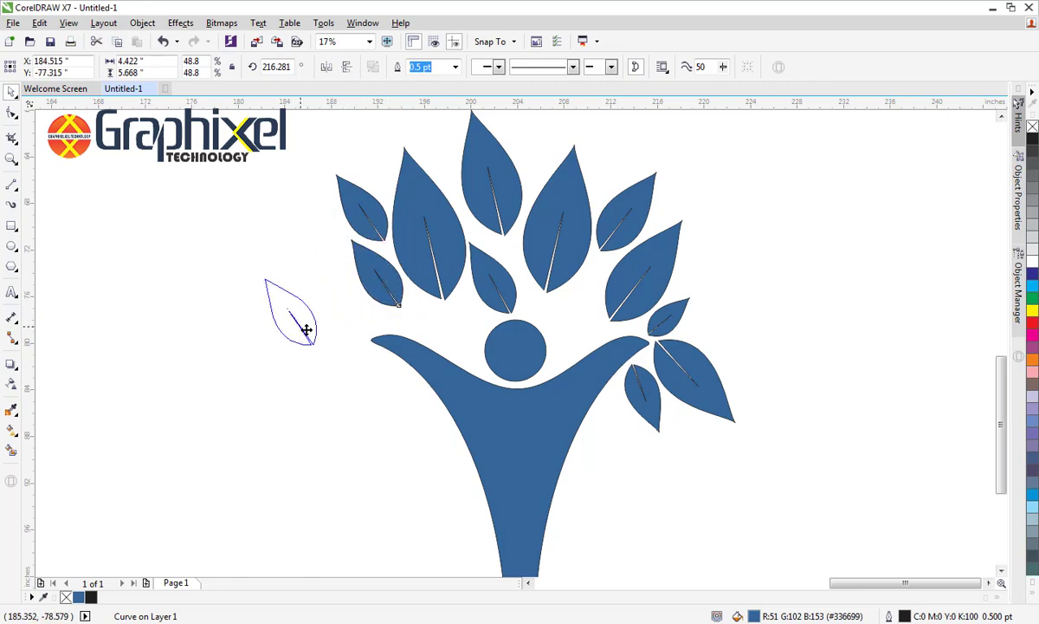
{"action": "mouse_move", "coordinate": [322, 275]}
{"action": "left_mouse_down"}
{"action": "mouse_move", "coordinate": [367, 254]}
{"action": "mouse_move", "coordinate": [336, 336]}
{"action": "mouse_move", "coordinate": [314, 279]}
{"action": "left_mouse_up"}
{"action": "left_click", "coordinate": [313, 279]}
{"action": "left_click_drag", "start_coordinate": [264, 217], "coordinate": [239, 234]}
{"action": "key", "text": "F10"}
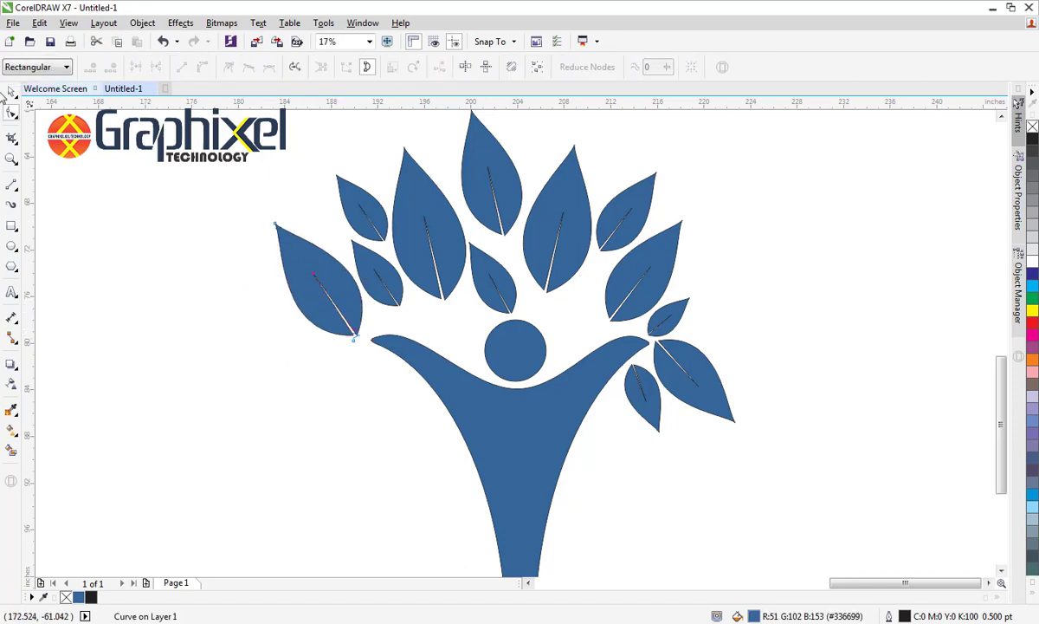
{"action": "double_click", "coordinate": [322, 277]}
{"action": "key", "text": "space"}
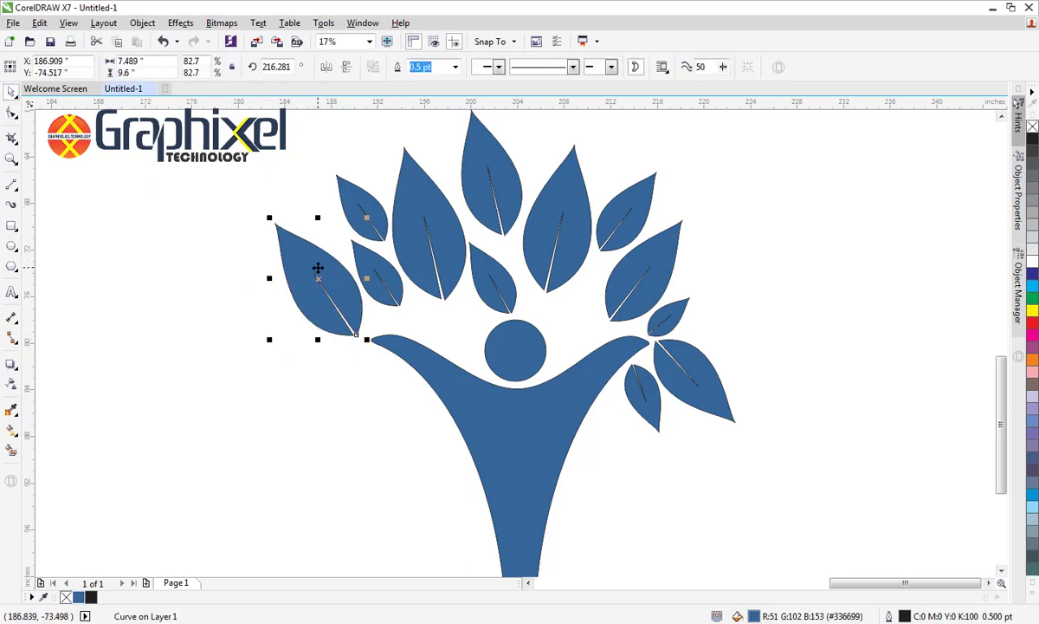
{"action": "left_click", "coordinate": [318, 268]}
{"action": "left_click_drag", "start_coordinate": [269, 217], "coordinate": [306, 294]}
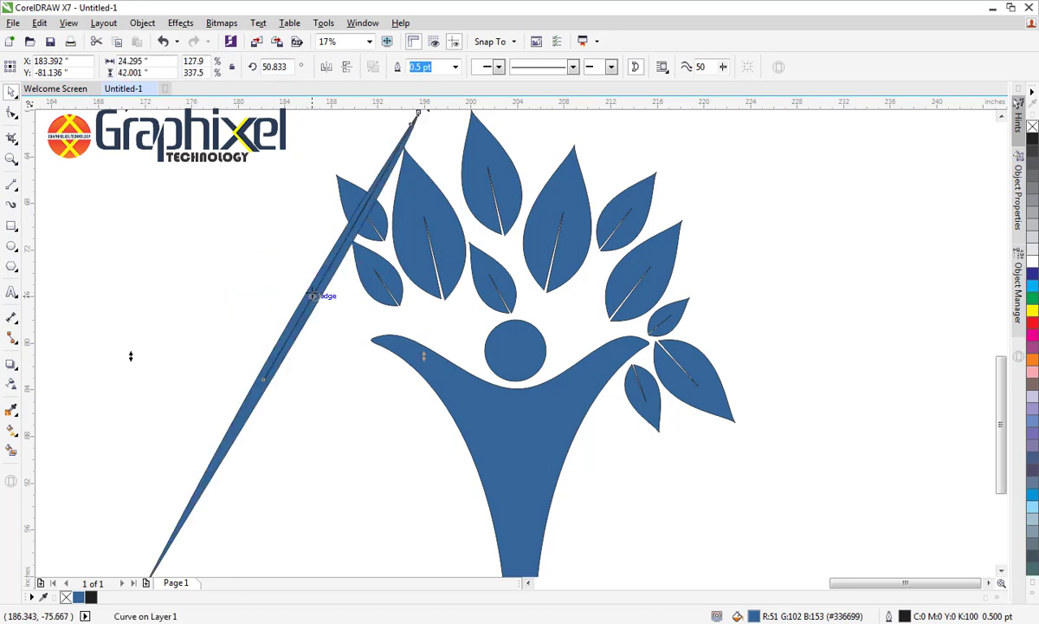
{"action": "key", "text": "Escape"}
{"action": "left_click", "coordinate": [316, 327]}
- Nudge the small upper-left leaf left, then copy the large leaf below the left arm, rotated and shrunk to about 72%
{"action": "left_click", "coordinate": [362, 404]}
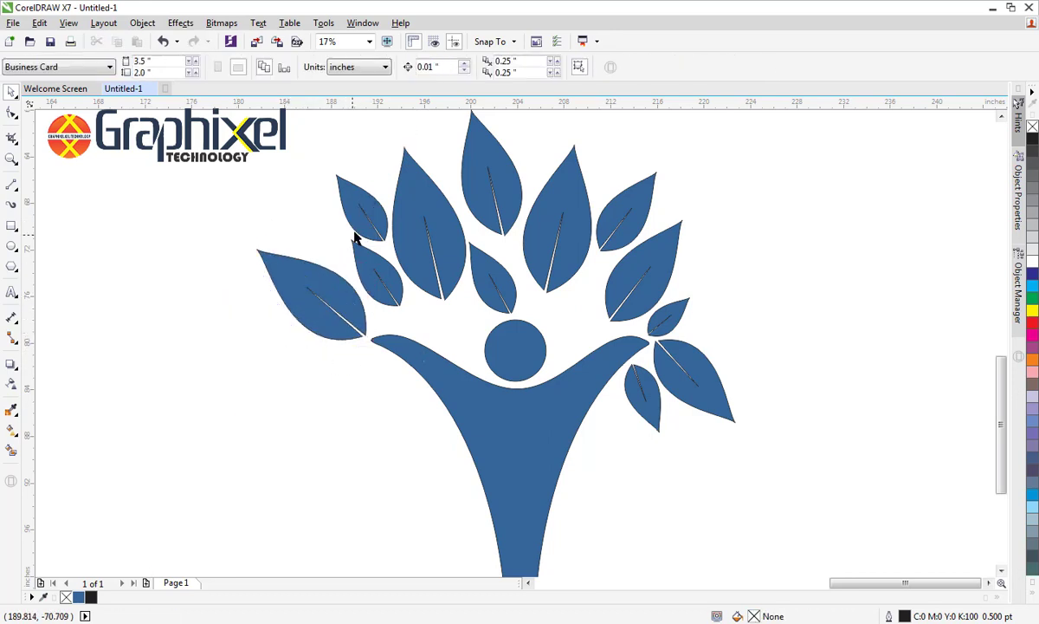
{"action": "mouse_move", "coordinate": [354, 238]}
{"action": "left_mouse_down"}
{"action": "mouse_move", "coordinate": [318, 228]}
{"action": "mouse_move", "coordinate": [308, 247]}
{"action": "left_mouse_up"}
{"action": "left_click", "coordinate": [317, 314]}
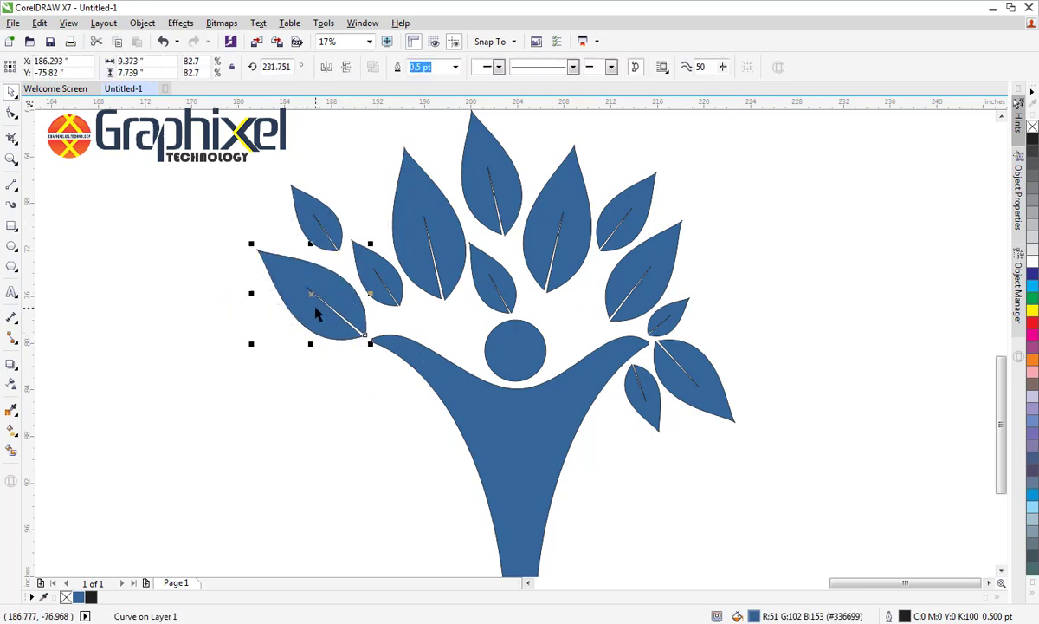
{"action": "left_click_drag", "start_coordinate": [313, 310], "coordinate": [327, 403]}
{"action": "left_click", "coordinate": [327, 390]}
{"action": "left_click_drag", "start_coordinate": [371, 332], "coordinate": [286, 298]}
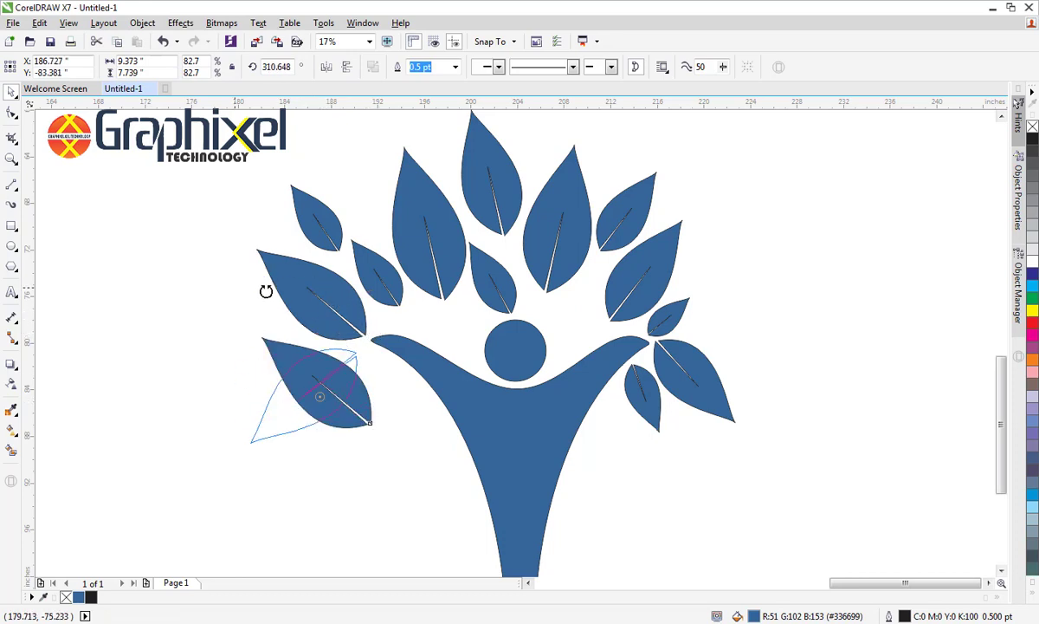
{"action": "mouse_move", "coordinate": [373, 424]}
{"action": "left_mouse_down"}
{"action": "mouse_move", "coordinate": [338, 394]}
{"action": "mouse_move", "coordinate": [346, 377]}
{"action": "left_mouse_up"}
{"action": "left_click", "coordinate": [360, 395]}
- Fine-tune the lower-left leaf's size and rotation
{"action": "left_click", "coordinate": [351, 378]}
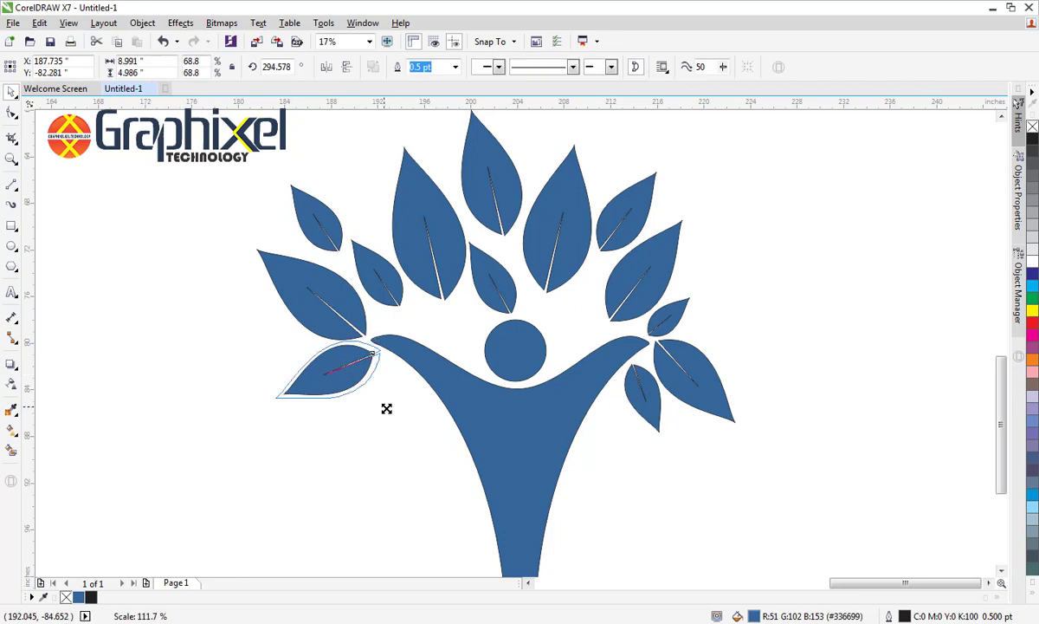
{"action": "left_click_drag", "start_coordinate": [385, 409], "coordinate": [346, 388]}
{"action": "left_click", "coordinate": [346, 388]}
{"action": "left_click_drag", "start_coordinate": [379, 344], "coordinate": [370, 328]}
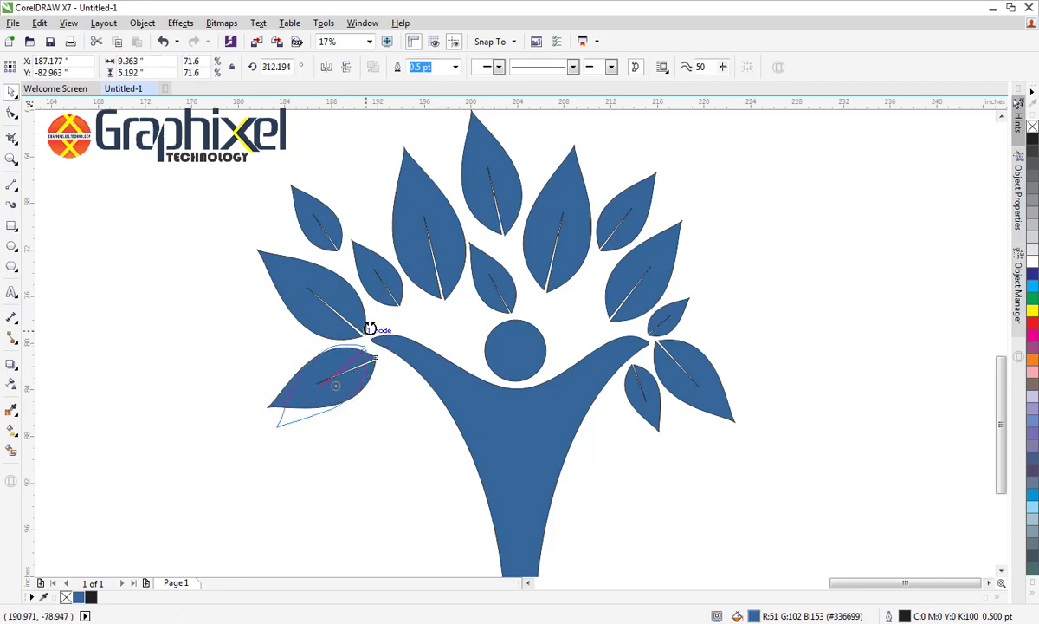
{"action": "left_click", "coordinate": [622, 494]}
- Move the small leaf near the head down toward the left arm and rotate it
{"action": "left_click", "coordinate": [495, 298]}
{"action": "mouse_move", "coordinate": [494, 297]}
{"action": "left_mouse_down"}
{"action": "mouse_move", "coordinate": [459, 341]}
{"action": "mouse_move", "coordinate": [457, 315]}
{"action": "mouse_move", "coordinate": [432, 325]}
{"action": "left_mouse_up"}
{"action": "left_click_drag", "start_coordinate": [447, 286], "coordinate": [437, 274]}
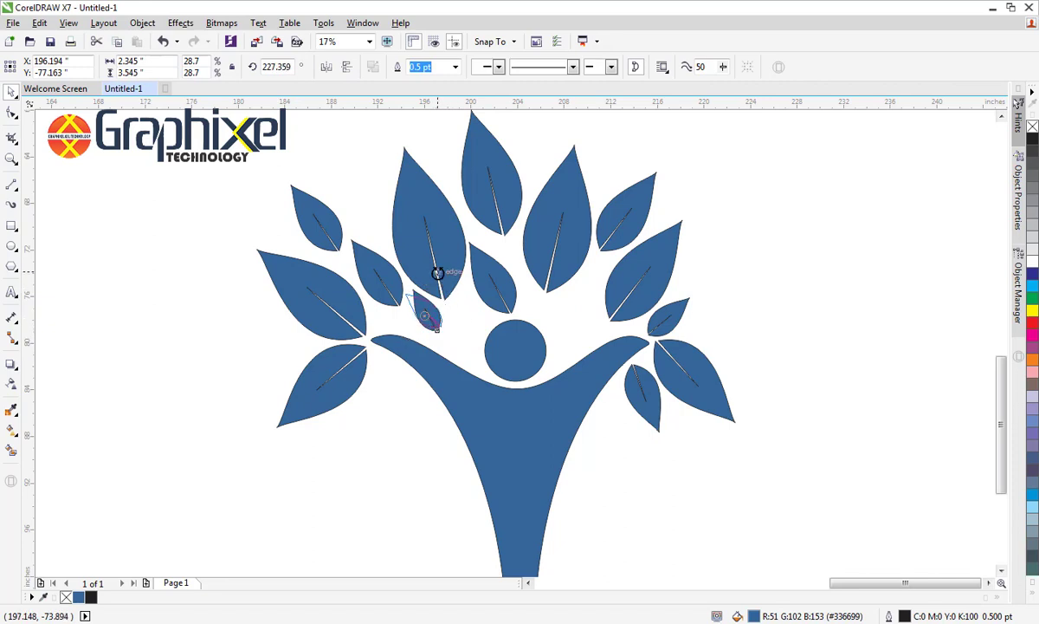
{"action": "left_click", "coordinate": [706, 487]}
- Zoom out from 17% to 11% to view the whole tree-person logo
{"action": "scroll", "coordinate": [703, 490], "scroll_direction": "down", "scroll_amount": 2}
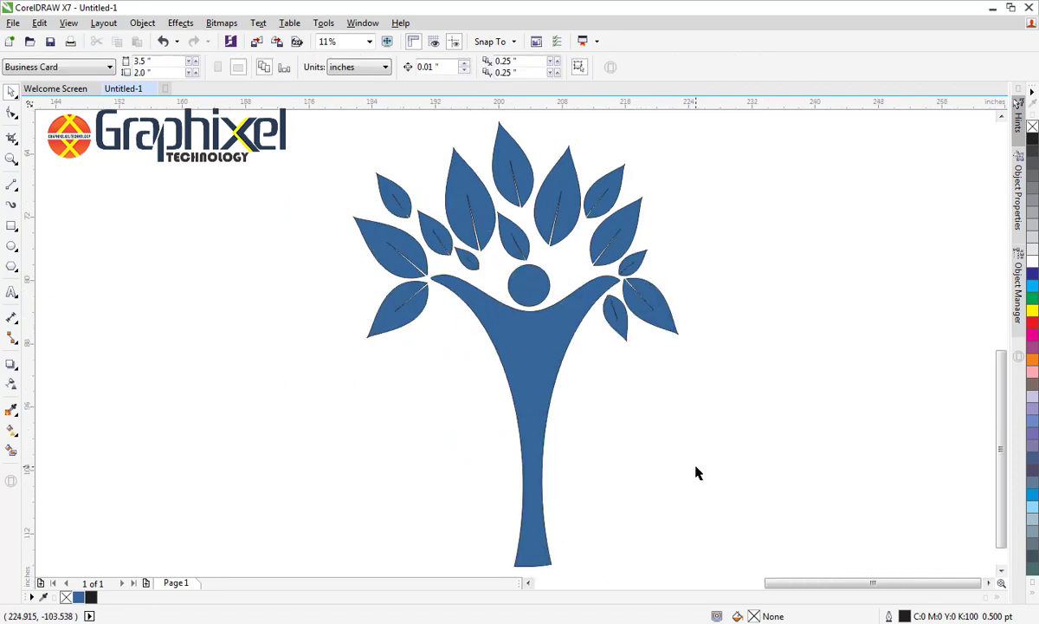